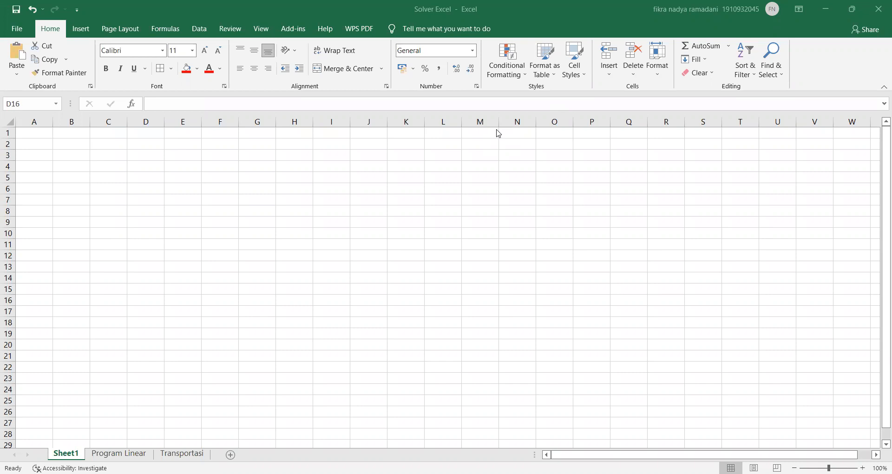
# Open the Excel add-ins list and apply it with Solver Add-in enabled, bringing up the data analysis commands.
pyautogui.click(24, 31)
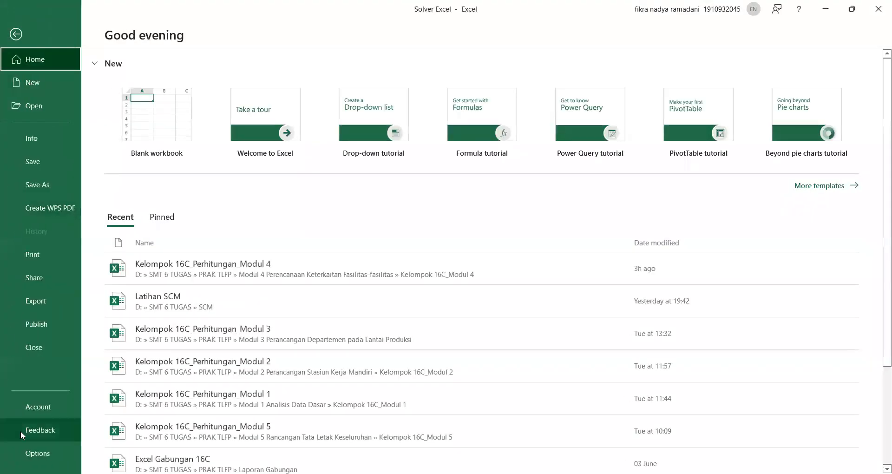
pyautogui.press('Escape')
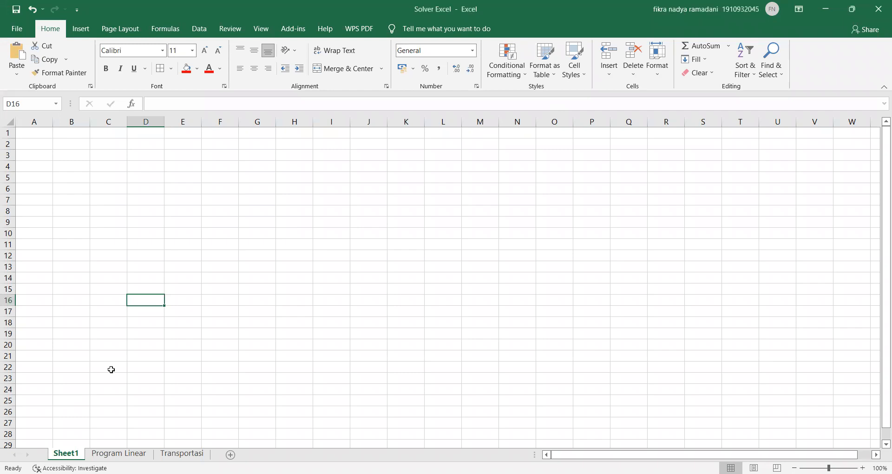
pyautogui.click(238, 231)
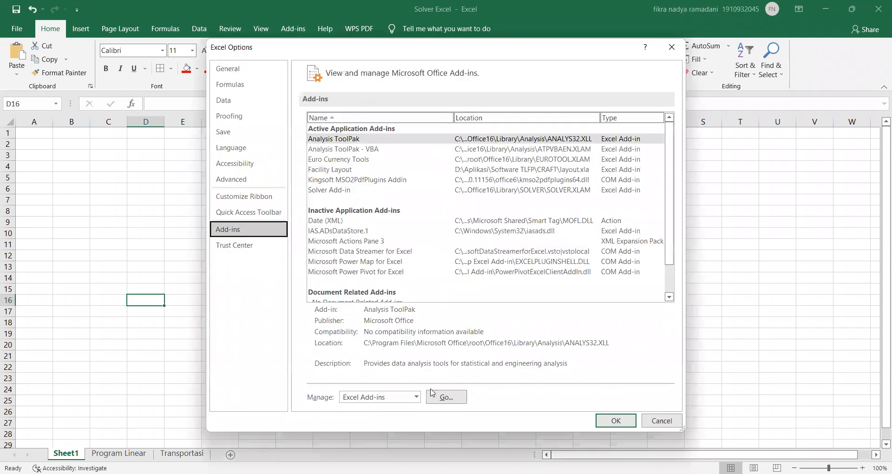
pyautogui.click(447, 401)
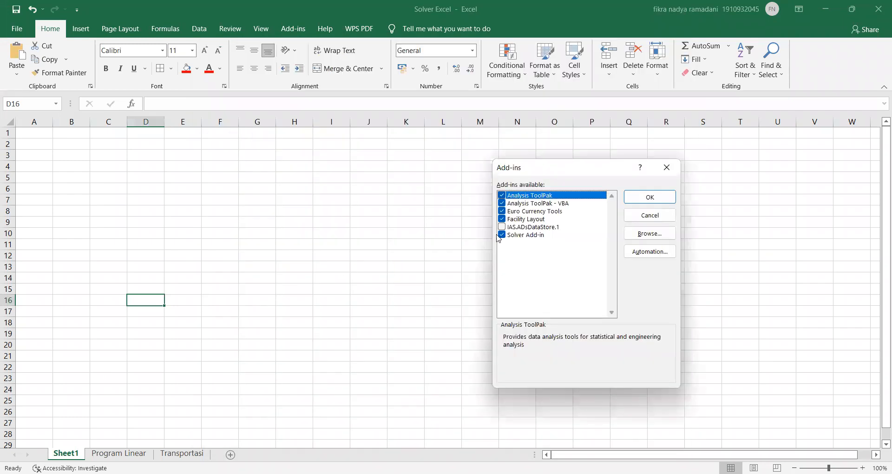
pyautogui.click(634, 200)
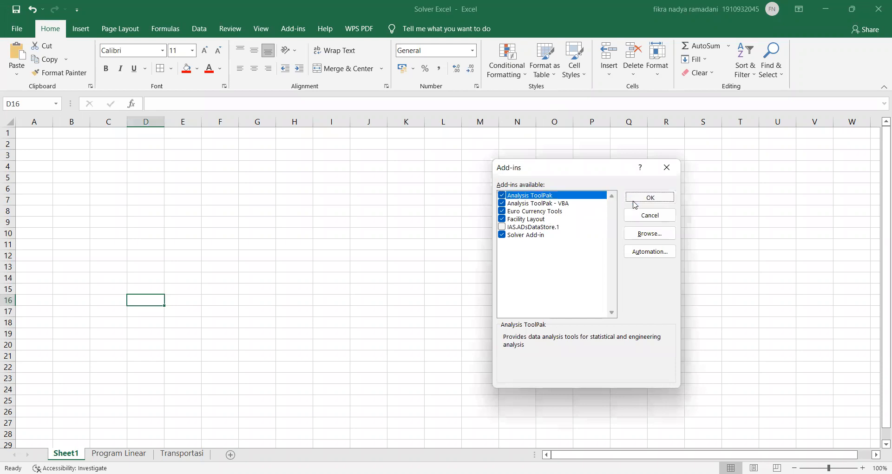
pyautogui.click(211, 30)
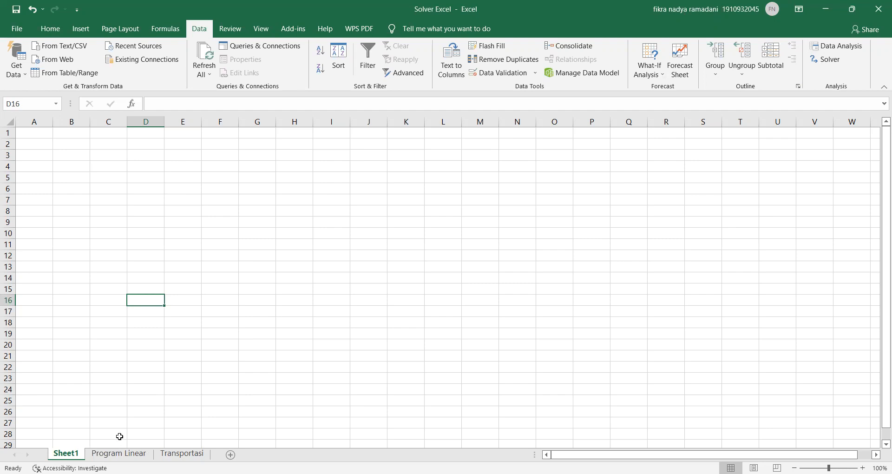
# Open the Program Linear sheet and examine the unit profits, the constraint coefficients and the Kapasitas values.
pyautogui.click(119, 453)
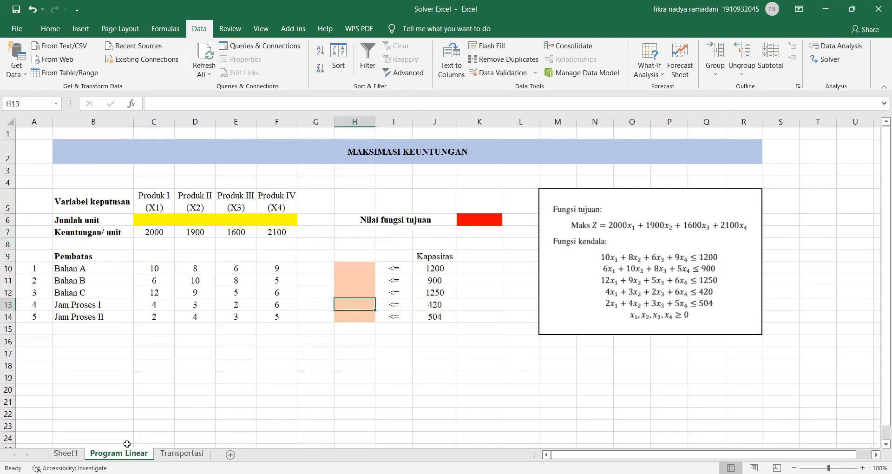
pyautogui.click(262, 339)
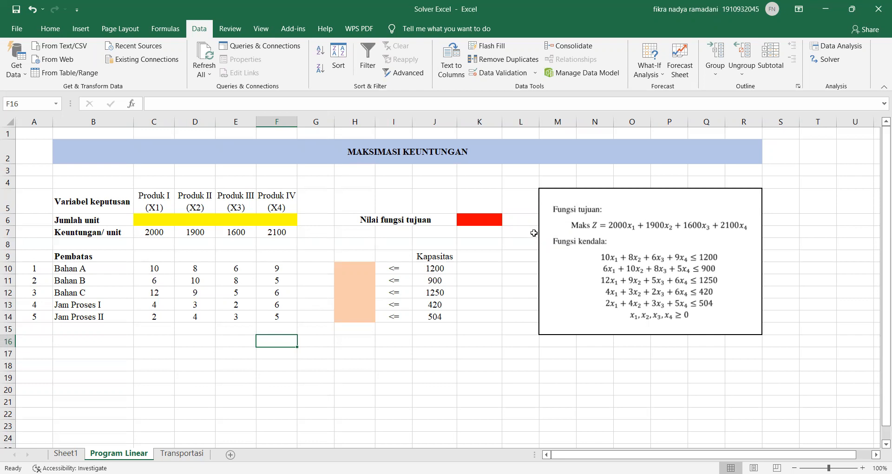
pyautogui.click(272, 242)
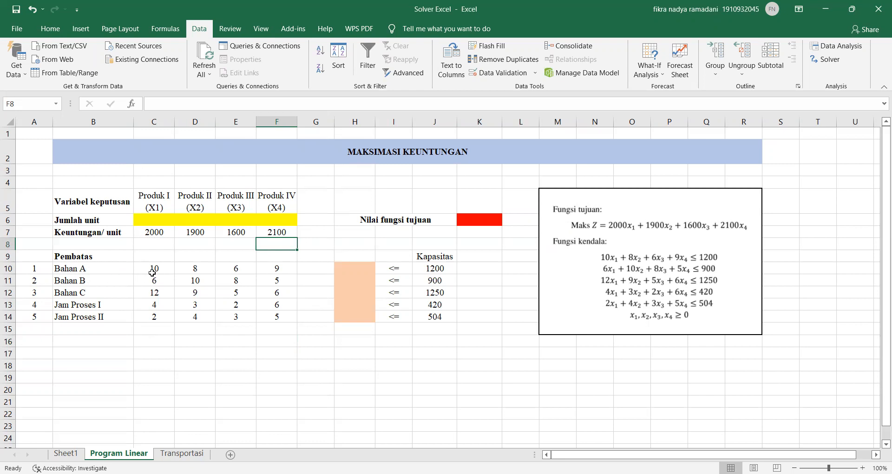
pyautogui.moveTo(153, 272); pyautogui.dragTo(286, 331)
pyautogui.click(317, 384)
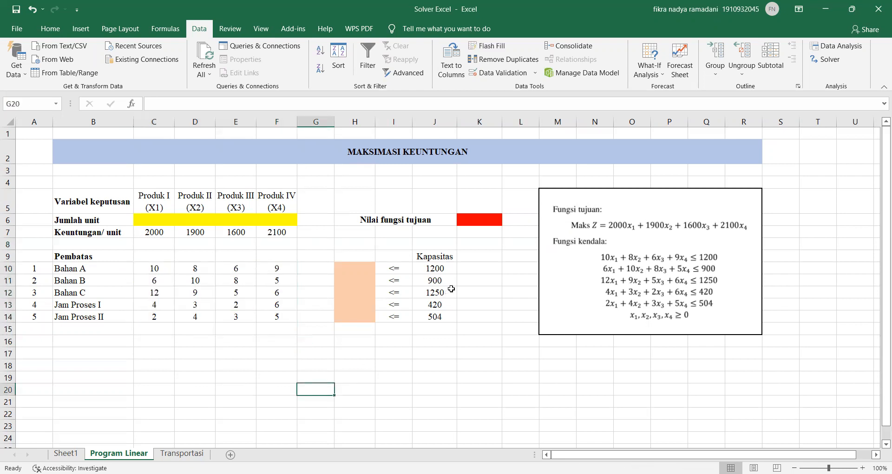
pyautogui.moveTo(437, 255); pyautogui.dragTo(435, 319)
pyautogui.click(385, 344)
pyautogui.click(318, 264)
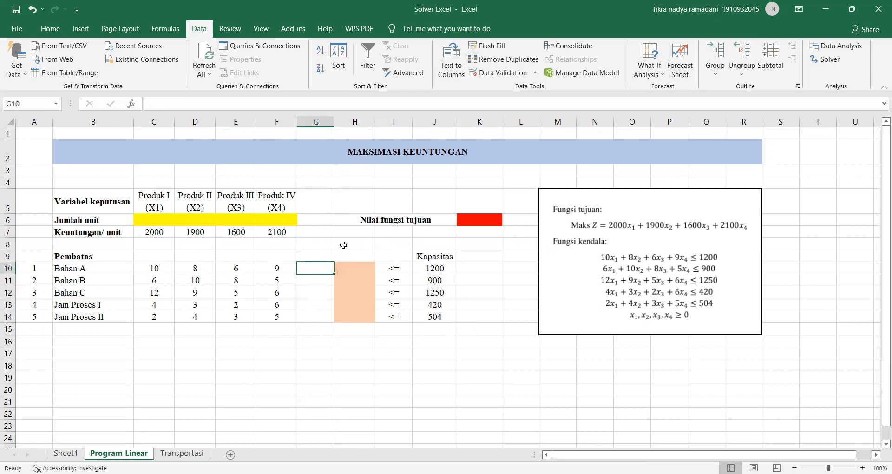
# Enter the objective function formula =SUMPRODUCT(C6:F6;C7:F7) in K6, multiplying unit quantities by profit per unit.
pyautogui.click(464, 222)
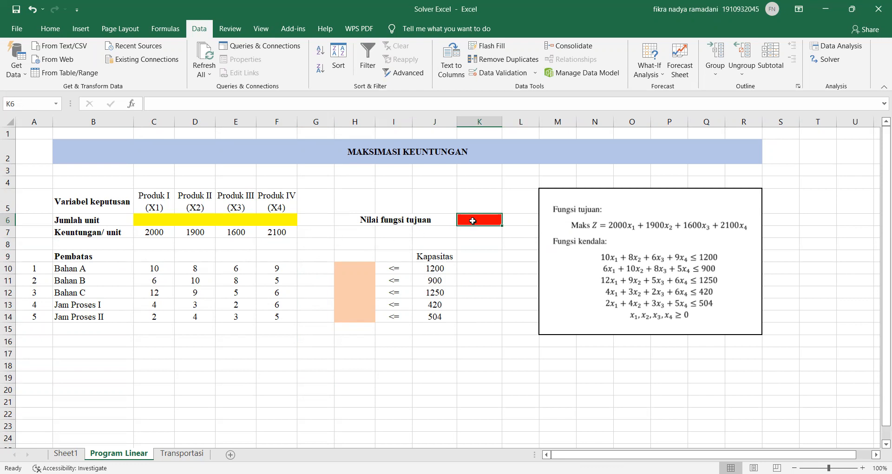
pyautogui.write('=sum')
pyautogui.click(506, 262)
pyautogui.press('Tab')
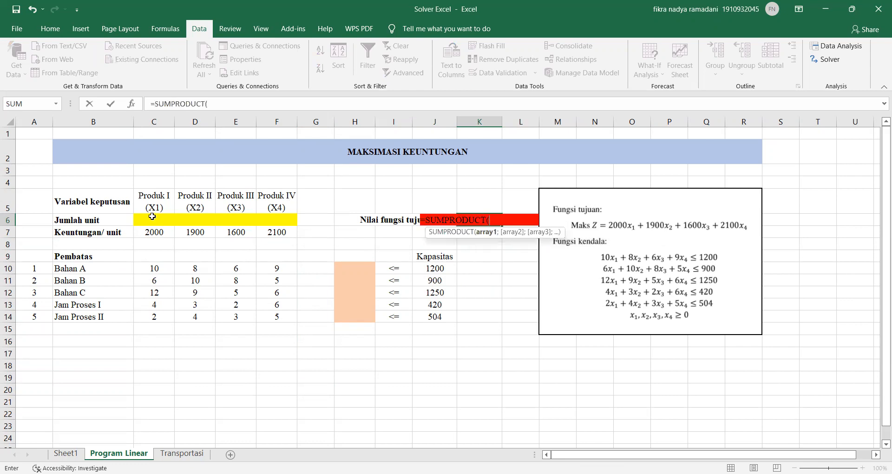
pyautogui.moveTo(152, 217); pyautogui.dragTo(277, 219)
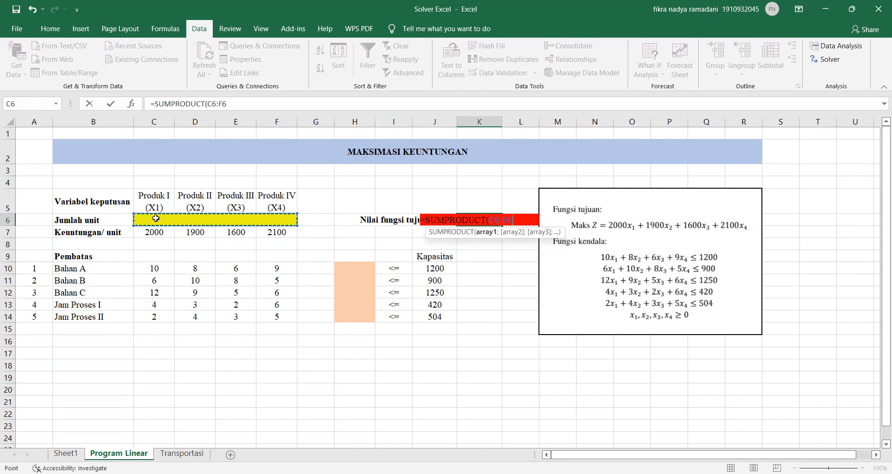
pyautogui.write(';')
pyautogui.moveTo(157, 232); pyautogui.dragTo(279, 235)
pyautogui.write(')')
pyautogui.press('Return')
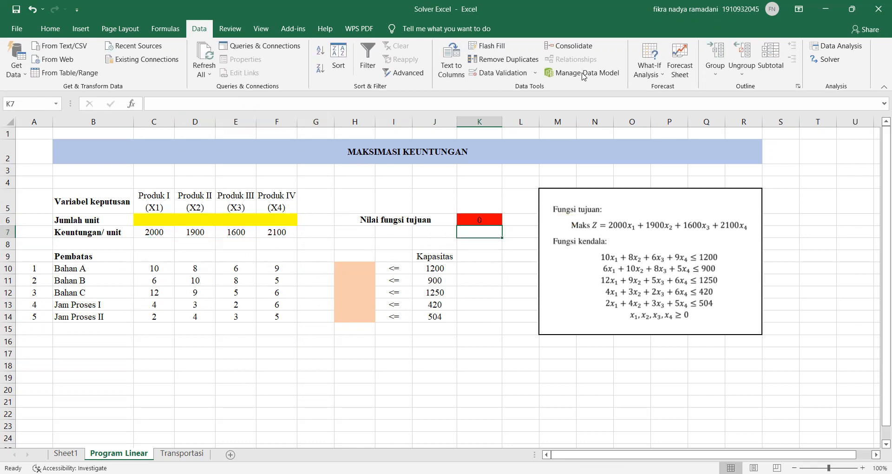
pyautogui.click(394, 270)
pyautogui.moveTo(349, 269); pyautogui.dragTo(353, 329)
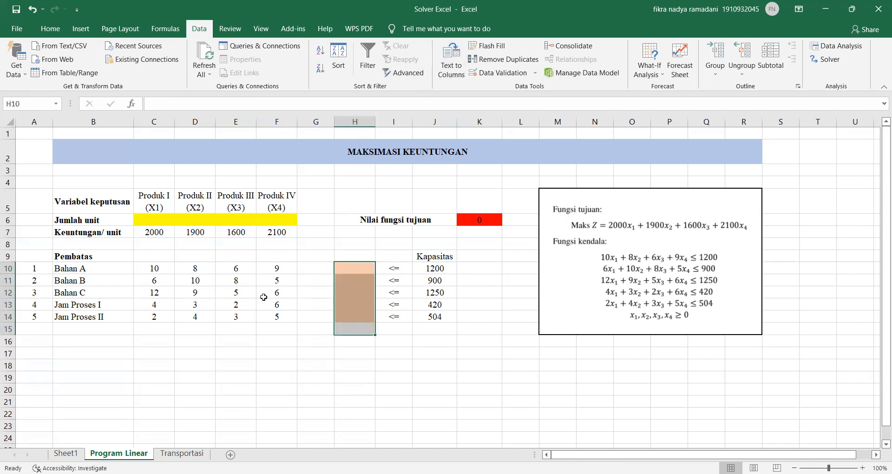
pyautogui.click(231, 255)
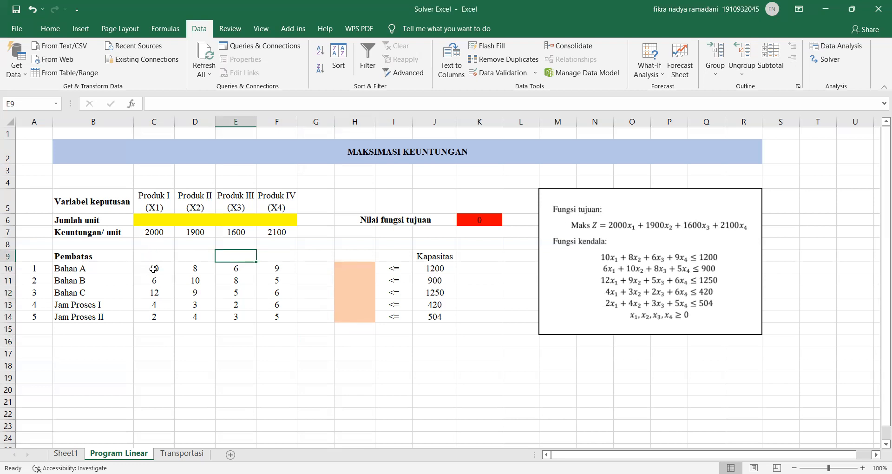
# Enter =SUMPRODUCT($C$6:$F$6;C10:F10) in H10 for the Bahan A constraint, with the quantity range as an absolute reference.
pyautogui.click(345, 265)
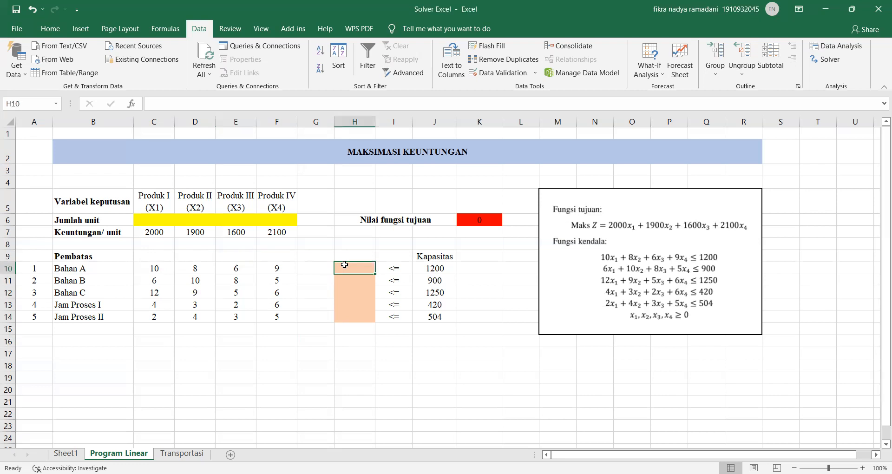
pyautogui.write('=')
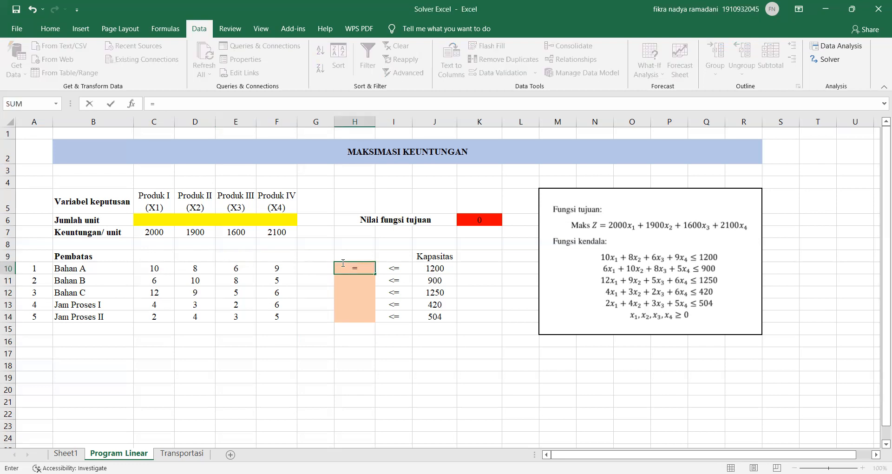
pyautogui.write('sum')
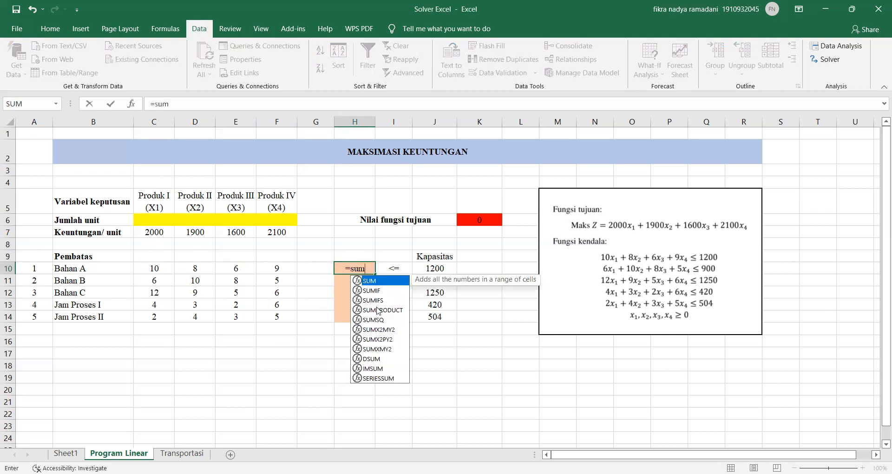
pyautogui.press('Down')
pyautogui.press('Down')
pyautogui.press('Down')
pyautogui.press('Tab')
pyautogui.moveTo(162, 218); pyautogui.dragTo(267, 219)
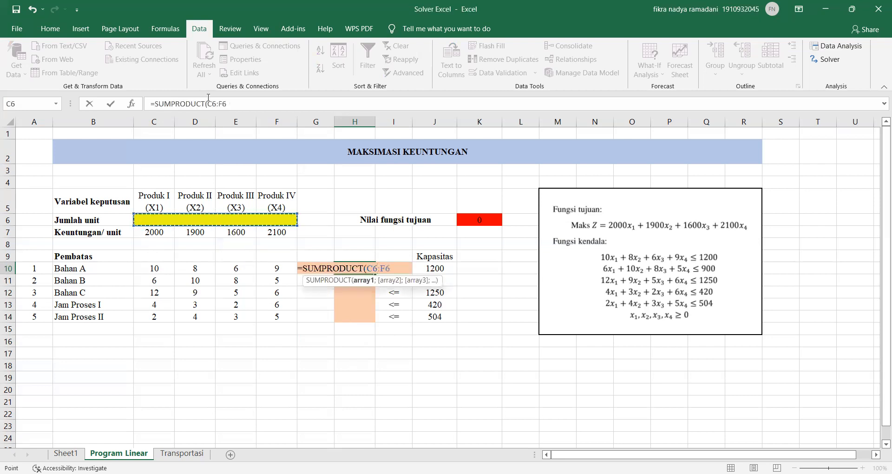
pyautogui.moveTo(209, 104); pyautogui.dragTo(227, 103)
pyautogui.press('F4')
pyautogui.click(251, 98)
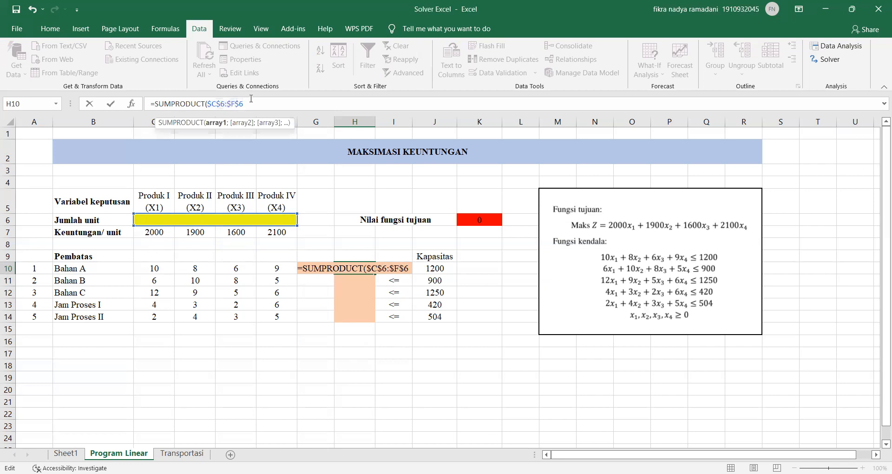
pyautogui.write(';')
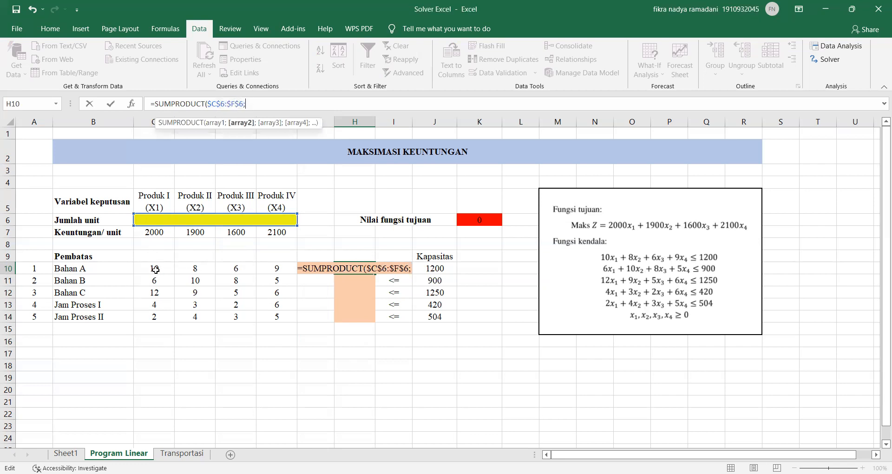
pyautogui.moveTo(155, 269); pyautogui.dragTo(270, 269)
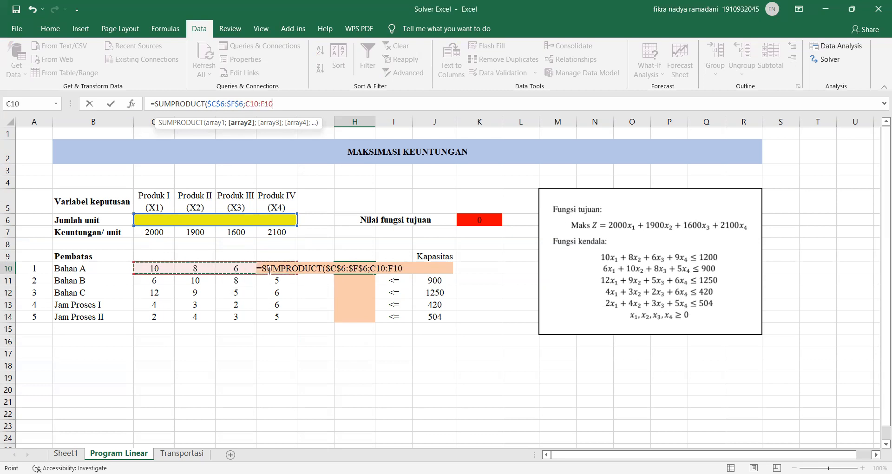
pyautogui.press('Return')
# Copy the Bahan A formula from H10 down through H14 for the remaining constraints.
pyautogui.click(362, 266)
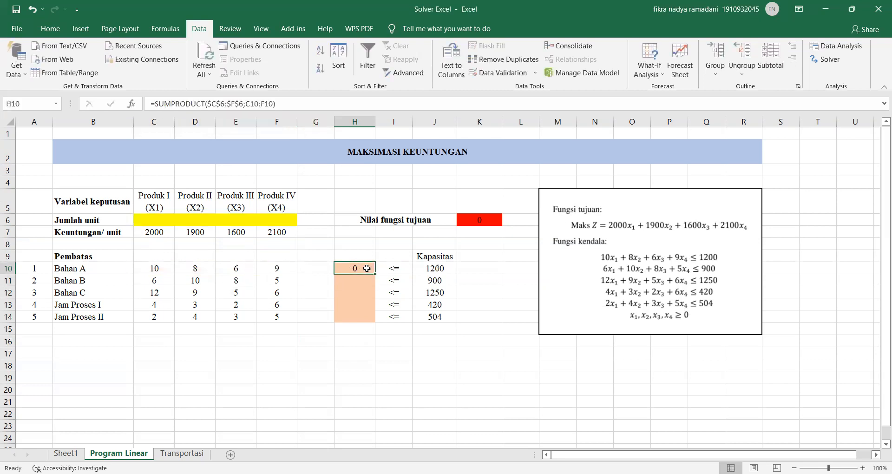
pyautogui.moveTo(376, 274); pyautogui.dragTo(369, 326)
pyautogui.click(347, 348)
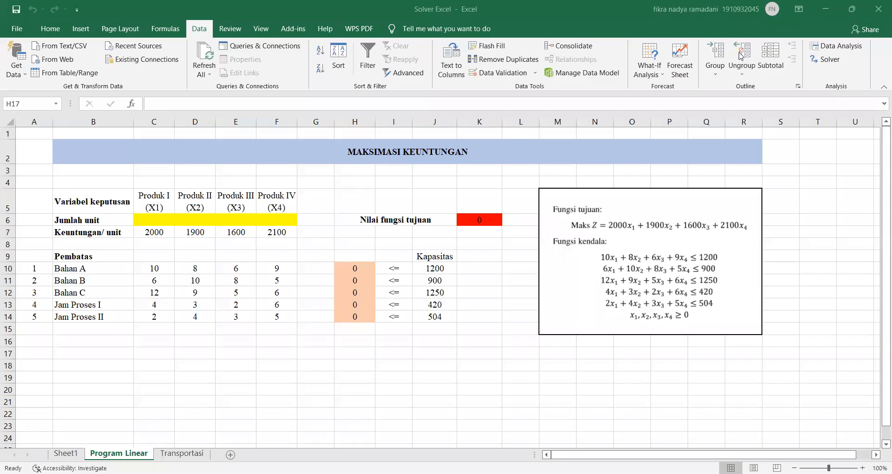
# Set up Solver to maximize objective cell K6 by changing variable cells C6:F6.
pyautogui.click(828, 60)
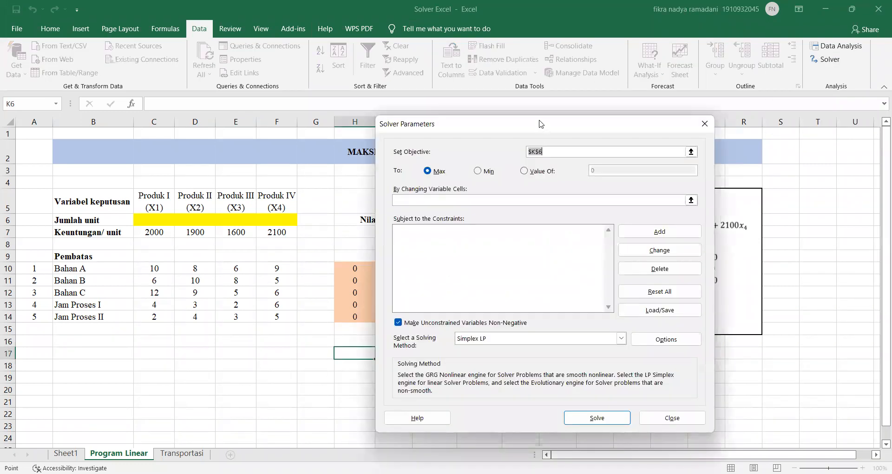
pyautogui.moveTo(540, 122); pyautogui.dragTo(688, 153)
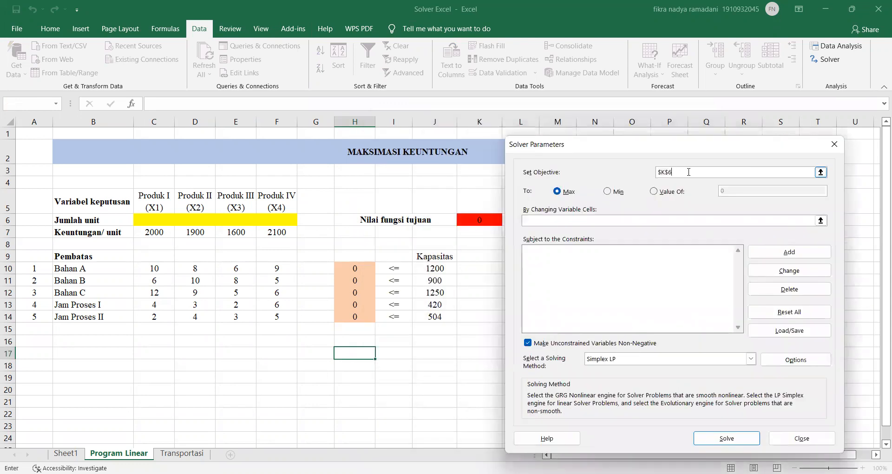
pyautogui.press('BackSpace')
pyautogui.click(496, 216)
pyautogui.click(556, 217)
pyautogui.click(157, 218)
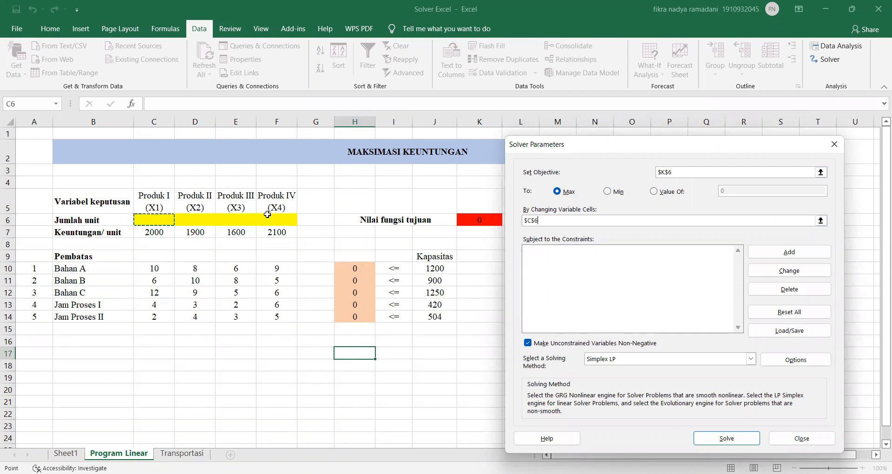
# Add the Solver constraint that H10:H14 must be <= the capacities in J10:J14.
pyautogui.click(549, 252)
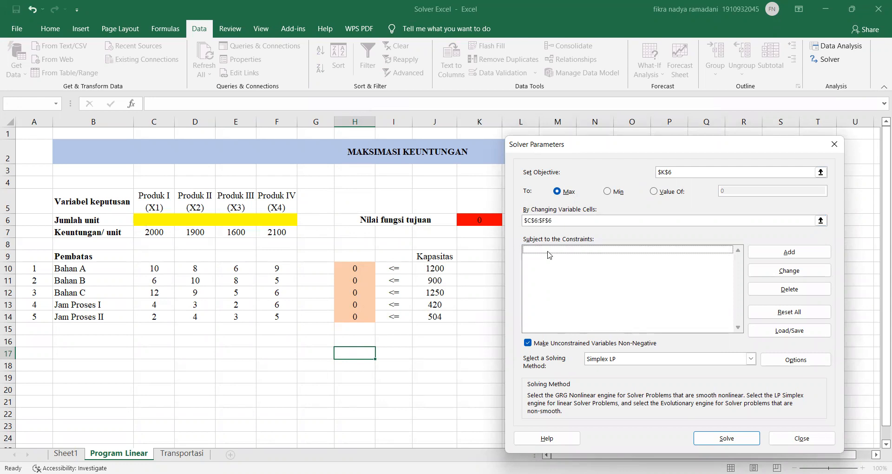
pyautogui.click(771, 254)
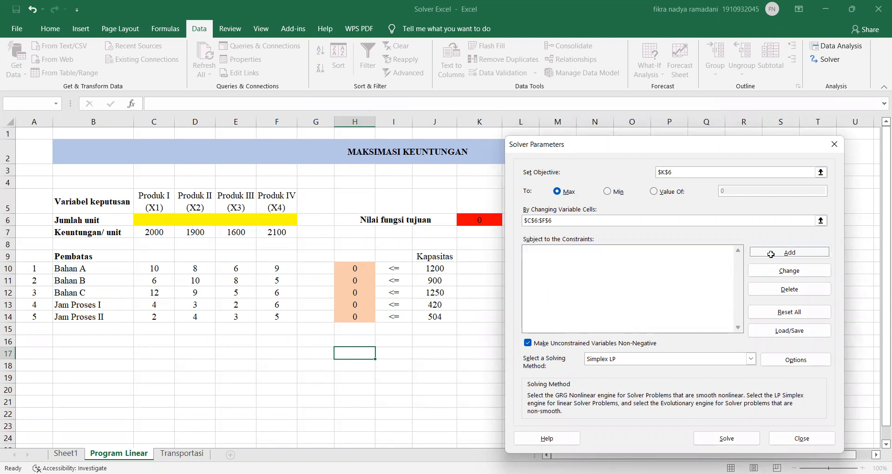
pyautogui.click(365, 268)
pyautogui.hotkey('shift', 'Down')
pyautogui.hotkey('shift', 'Down')
pyautogui.hotkey('shift', 'Down')
pyautogui.hotkey('shift', 'Down')
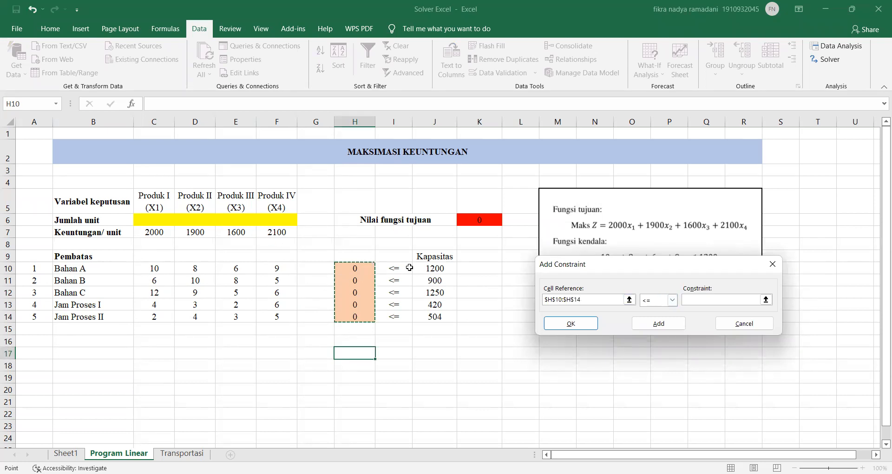
pyautogui.click(720, 299)
pyautogui.moveTo(443, 269); pyautogui.dragTo(435, 319)
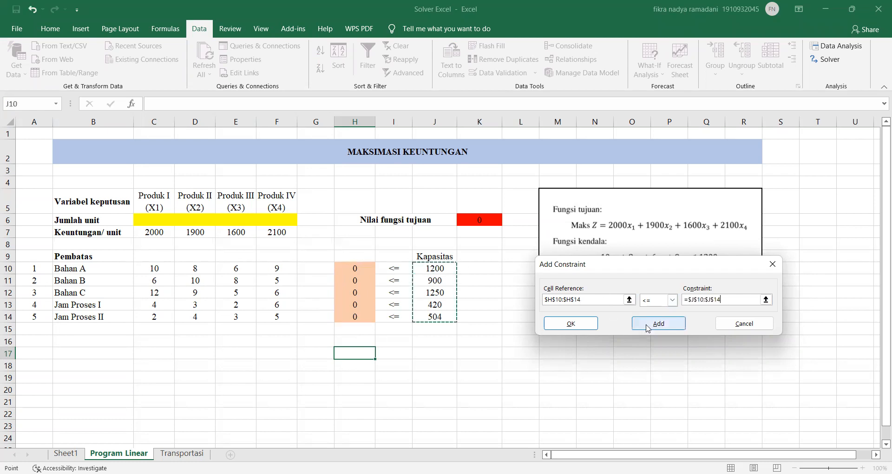
pyautogui.click(662, 329)
pyautogui.click(733, 324)
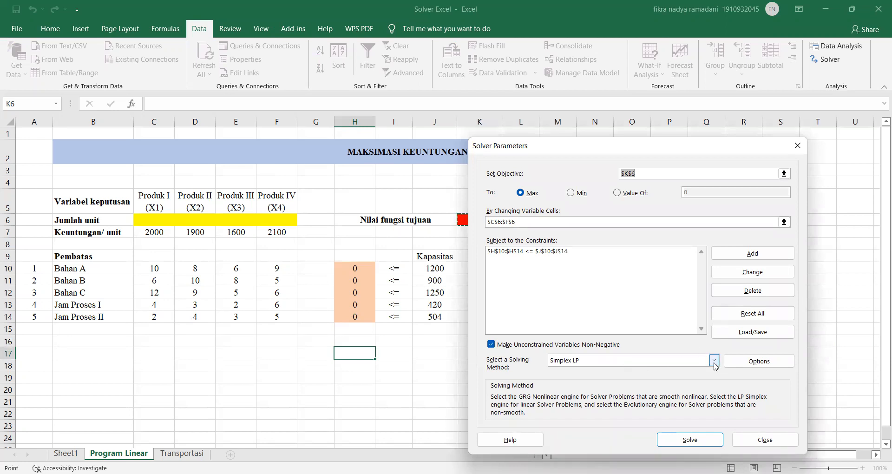
# Solve the model with Simplex LP, keep the Solver solution and generate the Answer report.
pyautogui.click(693, 440)
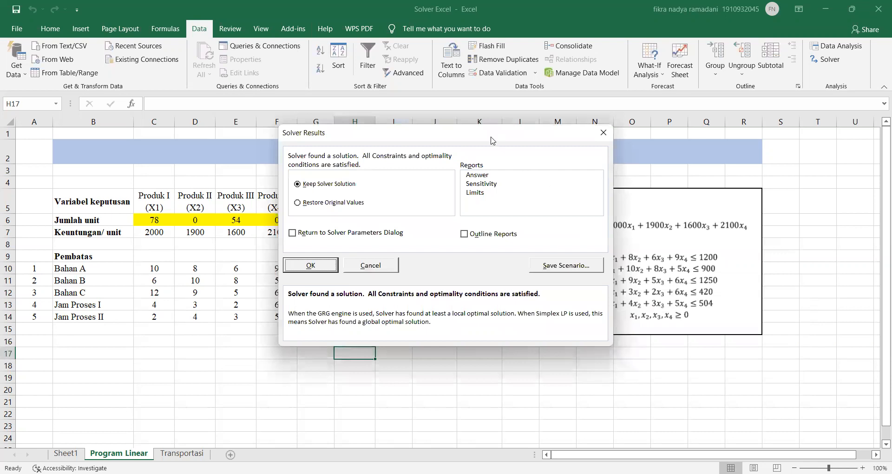
pyautogui.moveTo(492, 140); pyautogui.dragTo(540, 149)
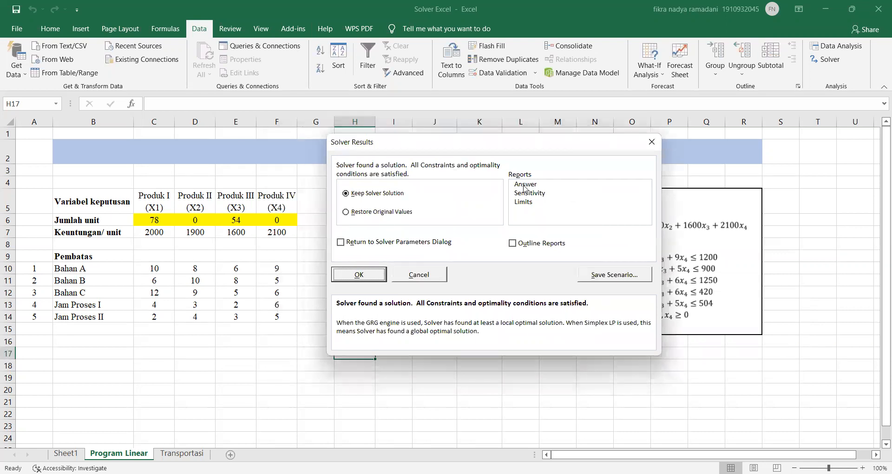
pyautogui.click(524, 186)
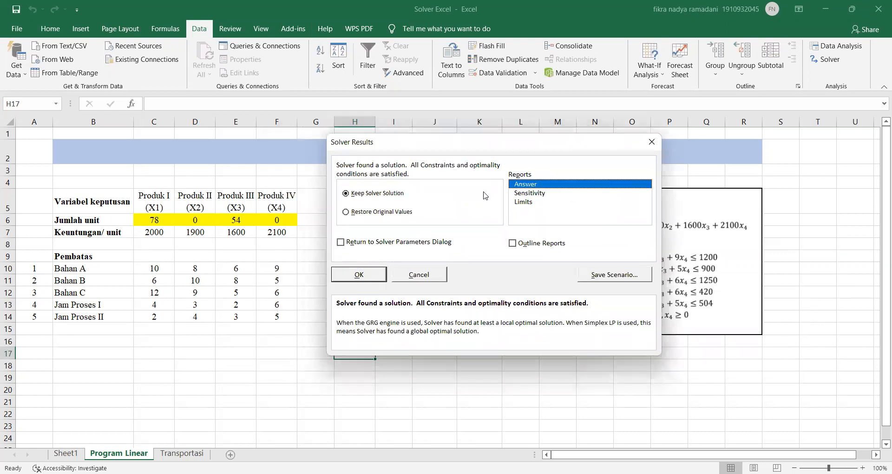
pyautogui.click(361, 276)
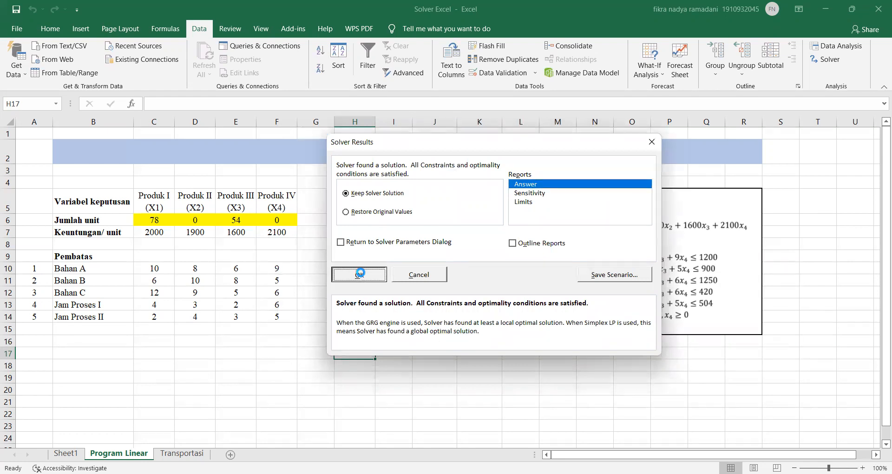
pyautogui.click(310, 338)
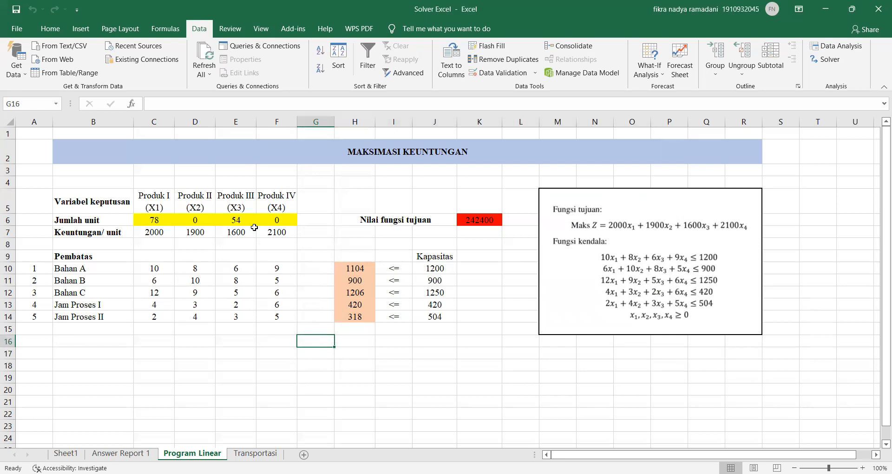
# Review the solved quantities and objective value, and read through the Answer Report 1 sheet.
pyautogui.moveTo(251, 268); pyautogui.dragTo(277, 269)
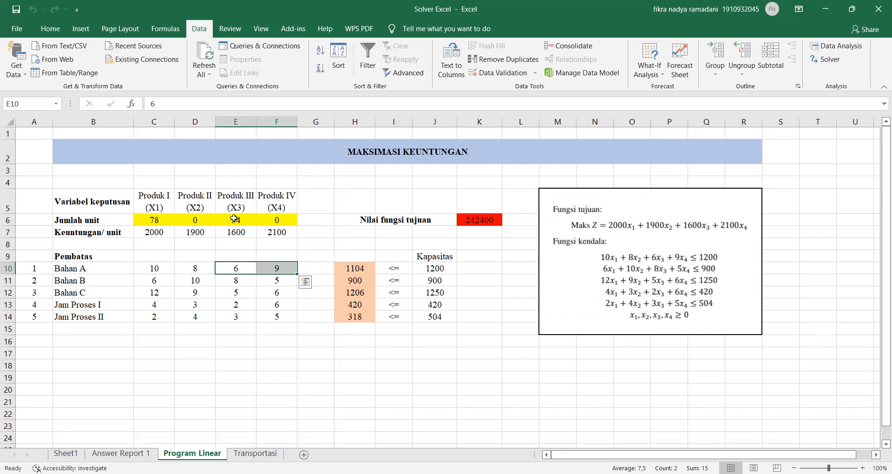
pyautogui.click(476, 222)
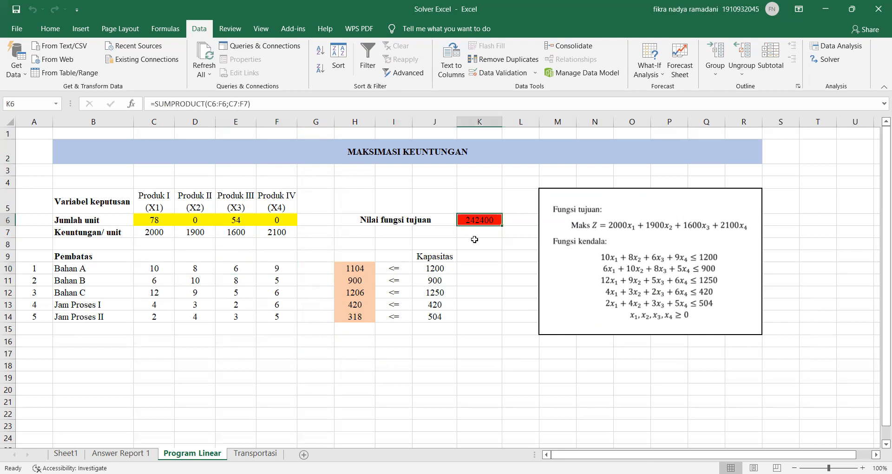
pyautogui.click(132, 453)
pyautogui.scroll(-10, 223, 285)
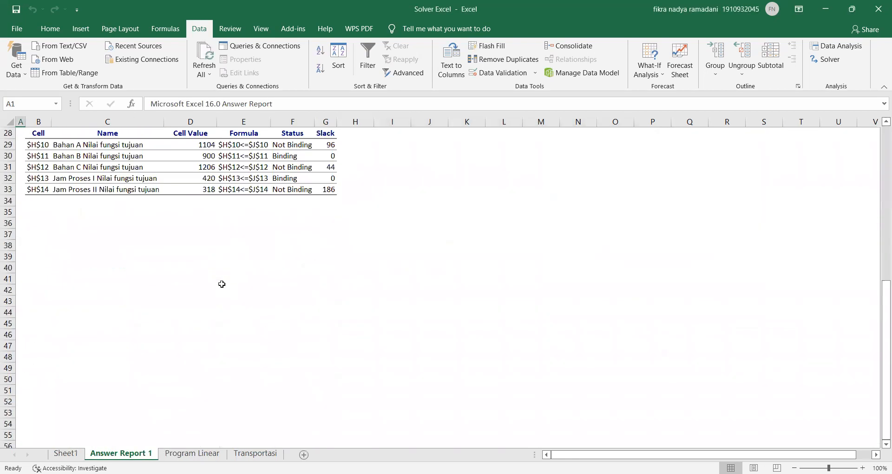
pyautogui.scroll(10, 221, 284)
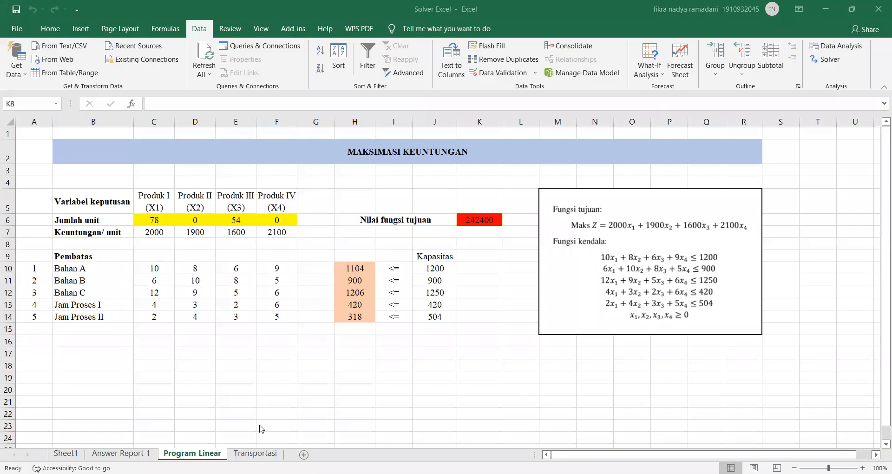
# Open the Transportasi sheet and examine the shipping cost table and the empty warehouse-to-market allocation table.
pyautogui.click(255, 454)
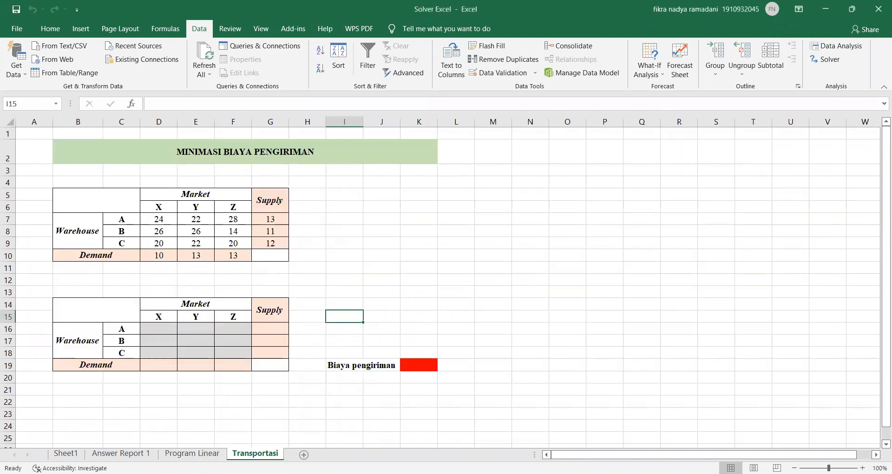
pyautogui.click(363, 279)
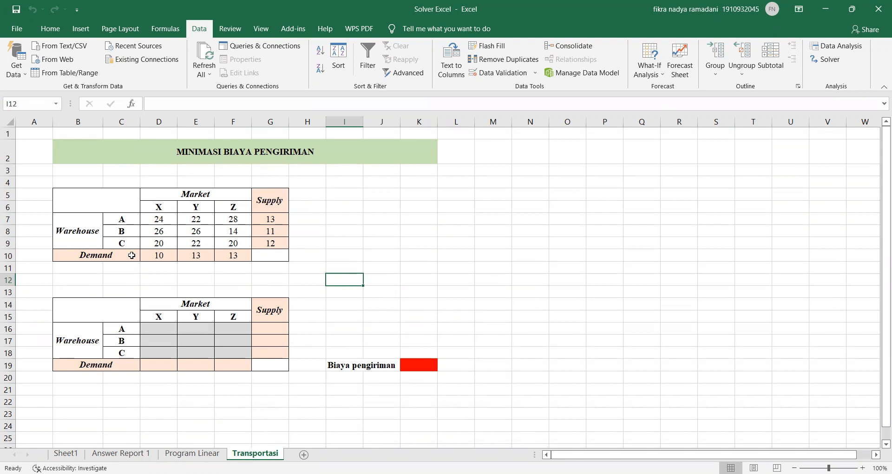
pyautogui.moveTo(173, 219); pyautogui.dragTo(240, 244)
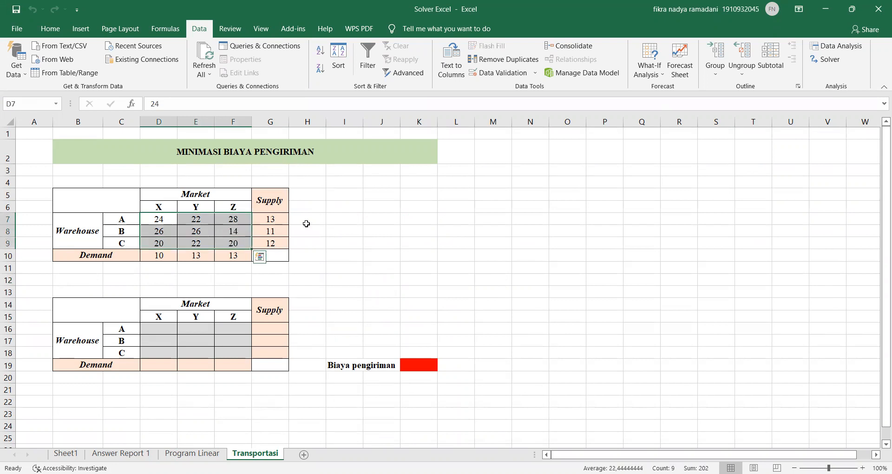
pyautogui.click(305, 222)
pyautogui.click(209, 228)
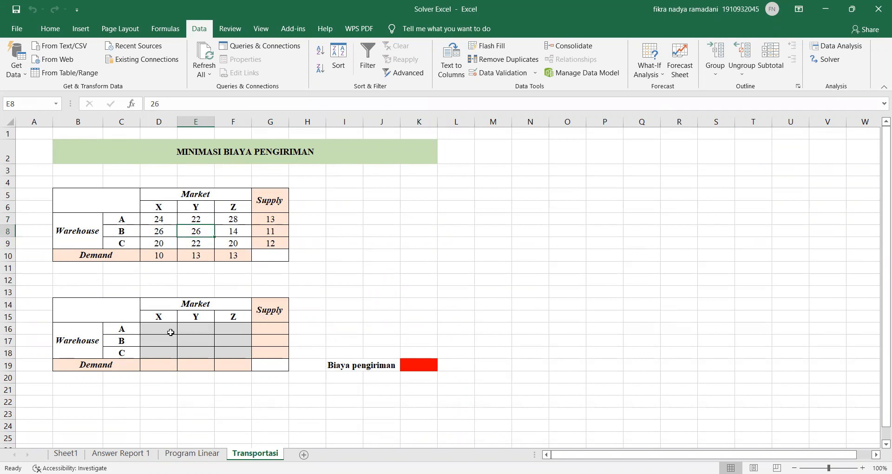
pyautogui.click(186, 339)
pyautogui.click(230, 333)
# Enter =SUM(D16:F16) in G16 for warehouse A's supply and copy the formula down to G18.
pyautogui.click(272, 330)
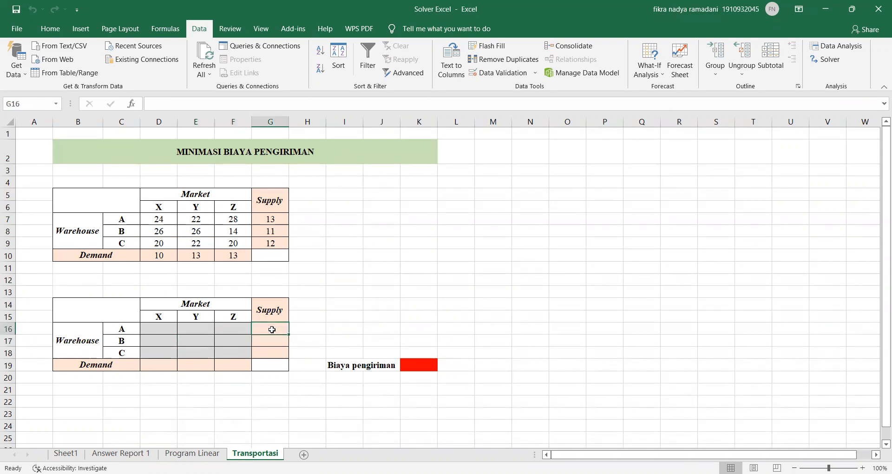
pyautogui.write('=')
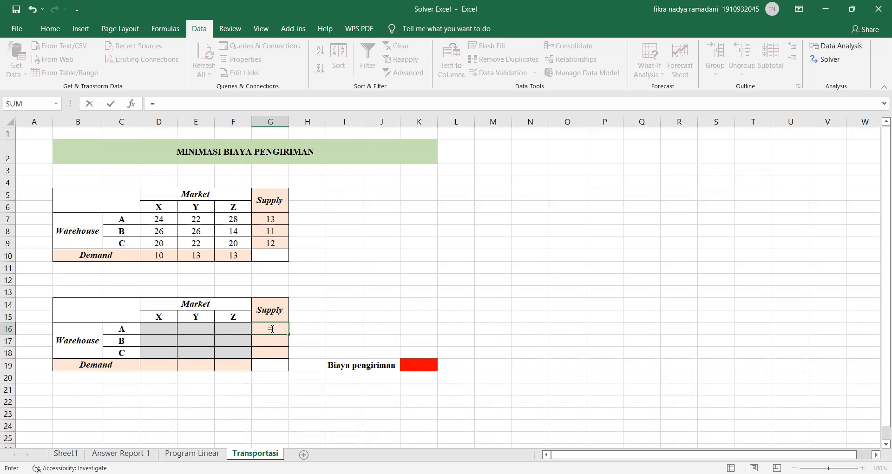
pyautogui.write('sum')
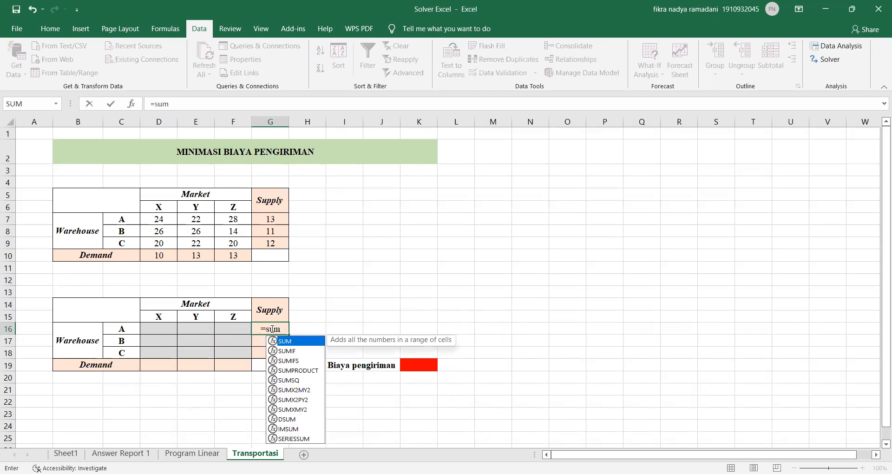
pyautogui.press('Tab')
pyautogui.moveTo(165, 329); pyautogui.dragTo(235, 331)
pyautogui.press('Return')
pyautogui.click(285, 332)
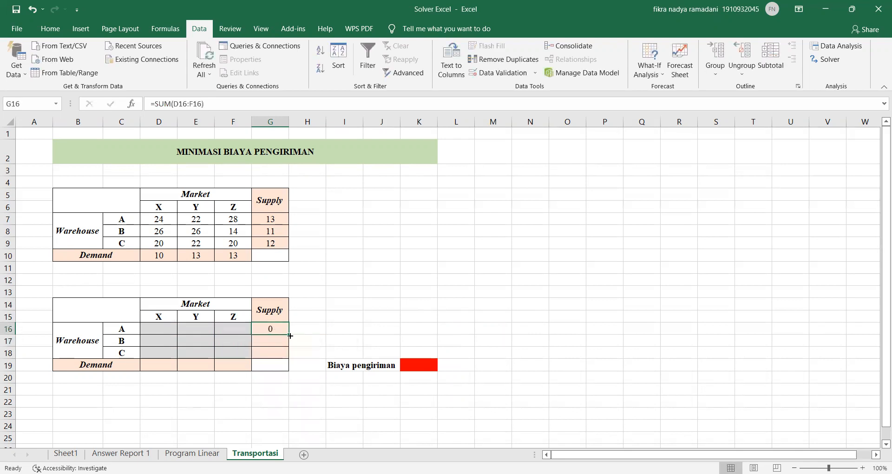
pyautogui.moveTo(288, 333); pyautogui.dragTo(287, 359)
pyautogui.click(234, 400)
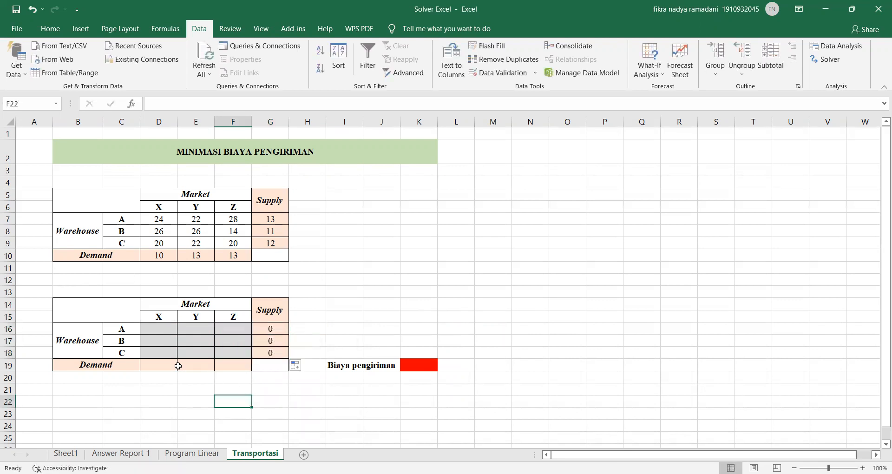
# Fill the allocation table's Demand cells D19:F19 with SUM formulas totalling each market's column over rows 16 to 18.
pyautogui.click(166, 365)
pyautogui.write('=')
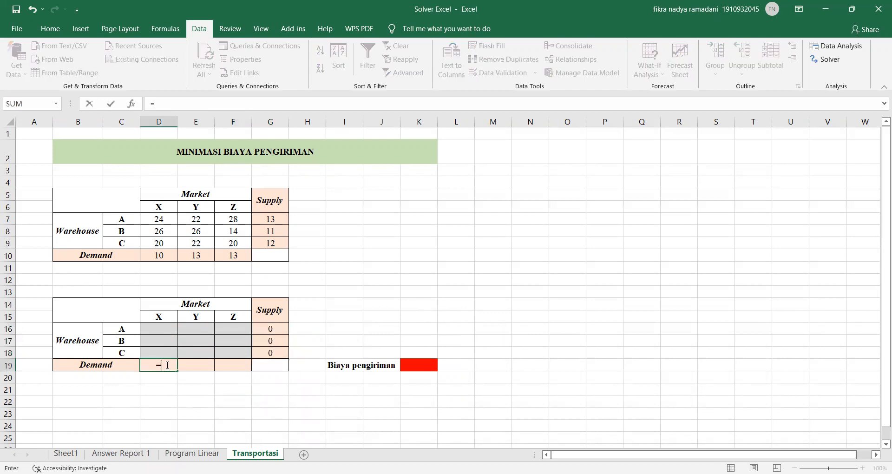
pyautogui.write('sum')
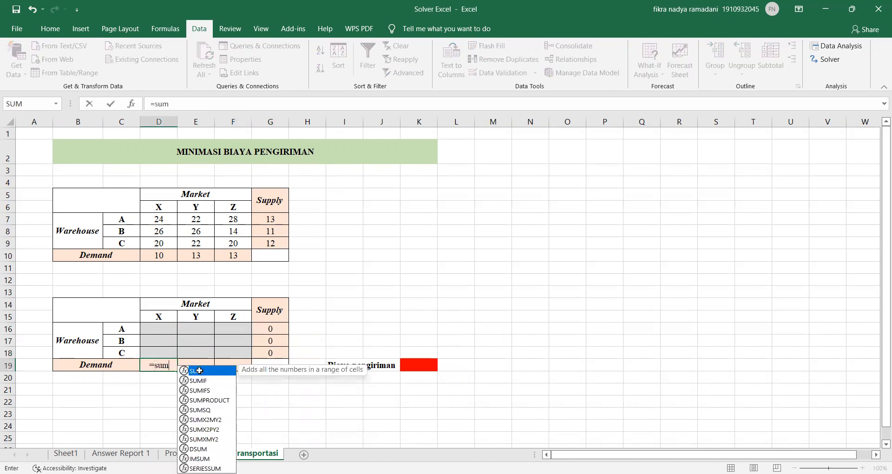
pyautogui.press('Tab')
pyautogui.moveTo(166, 326); pyautogui.dragTo(233, 371)
pyautogui.hotkey('ctrl', 'Return')
pyautogui.click(233, 401)
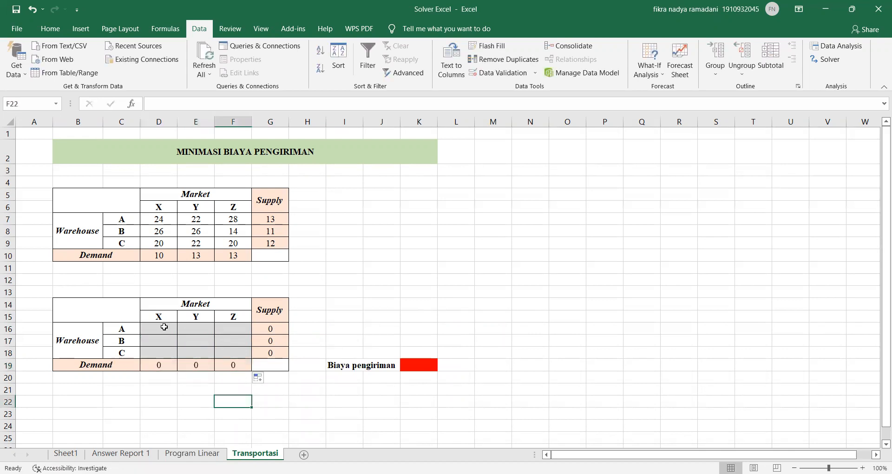
pyautogui.moveTo(161, 325); pyautogui.dragTo(227, 355)
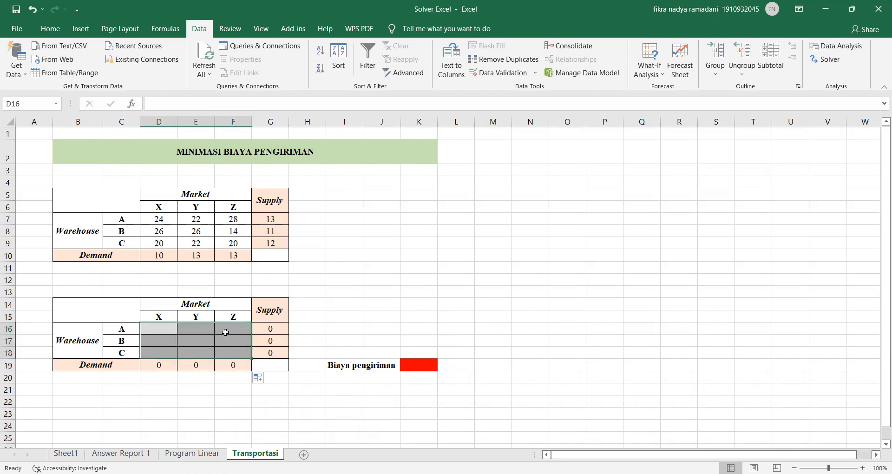
pyautogui.moveTo(156, 219); pyautogui.dragTo(241, 244)
pyautogui.click(259, 307)
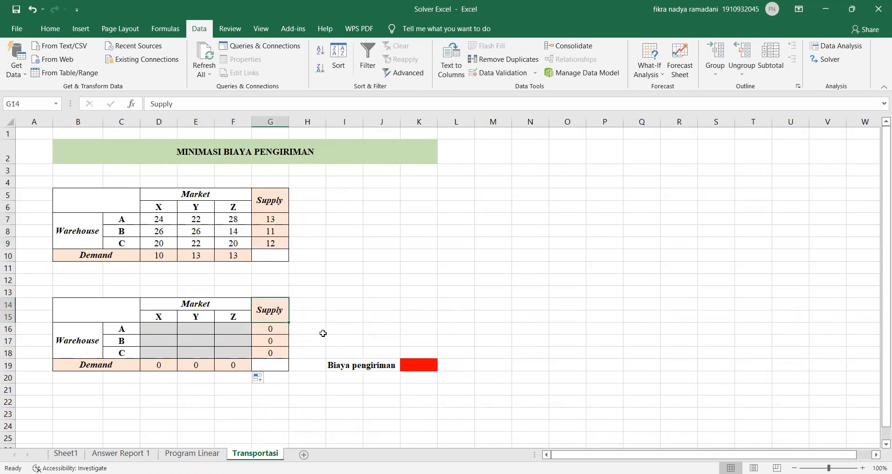
pyautogui.click(340, 327)
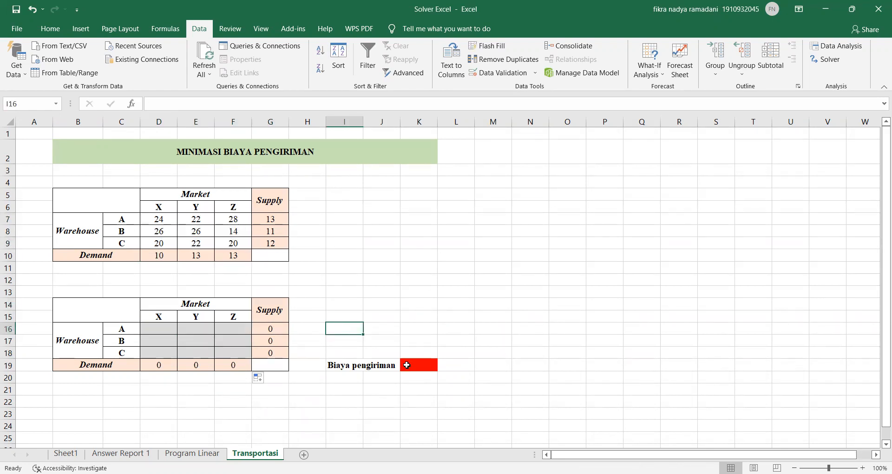
pyautogui.click(407, 366)
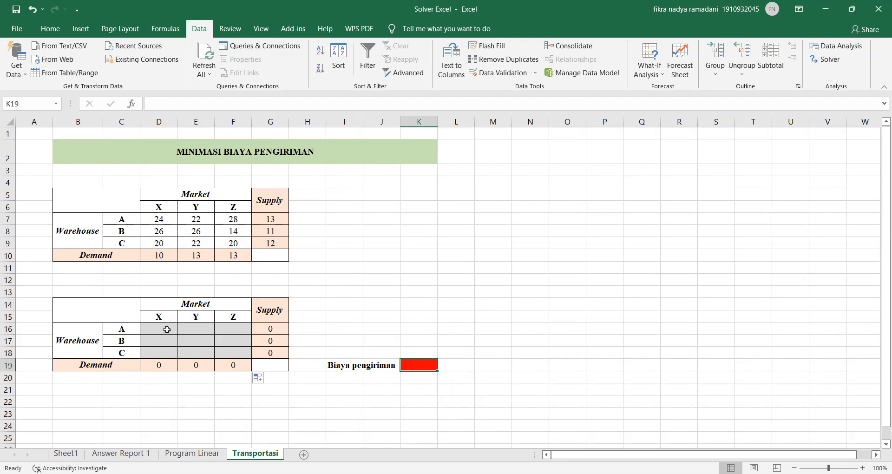
pyautogui.moveTo(167, 329); pyautogui.dragTo(225, 349)
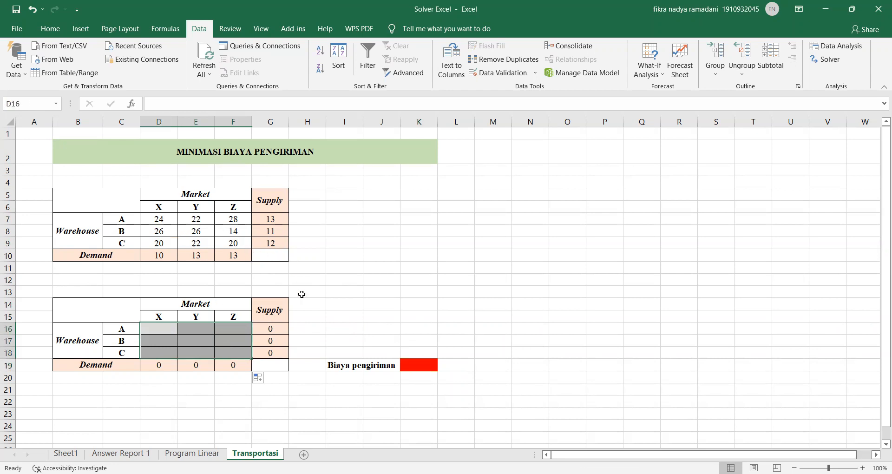
# Enter =SUMPRODUCT(D7:F9;D16:F18) in K19 to calculate the shipping cost (Biaya pengiriman).
pyautogui.doubleClick(413, 365)
pyautogui.write('=')
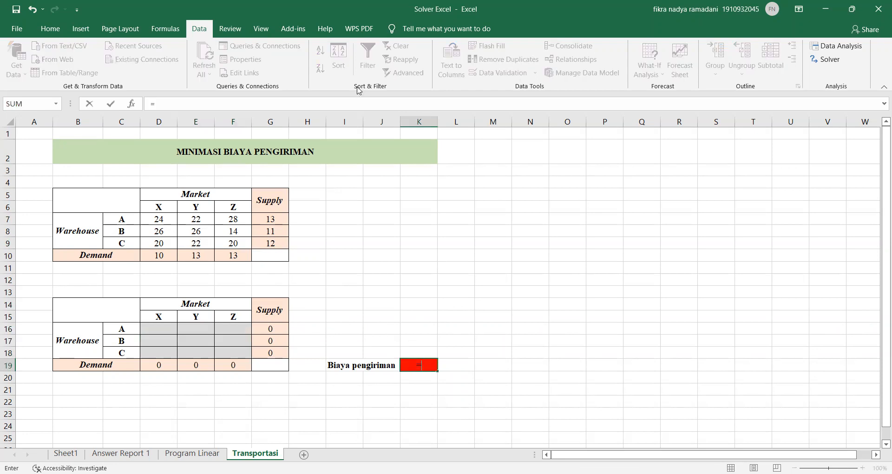
pyautogui.write('sum')
pyautogui.click(483, 402)
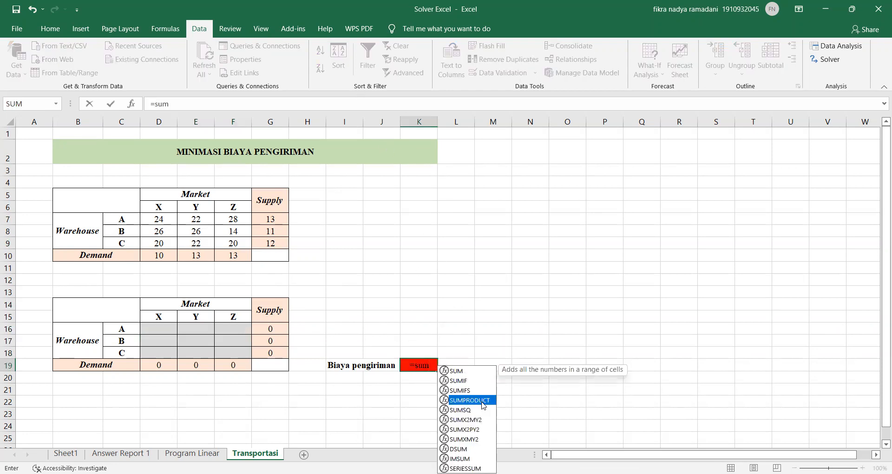
pyautogui.doubleClick(482, 403)
pyautogui.moveTo(161, 221); pyautogui.dragTo(251, 249)
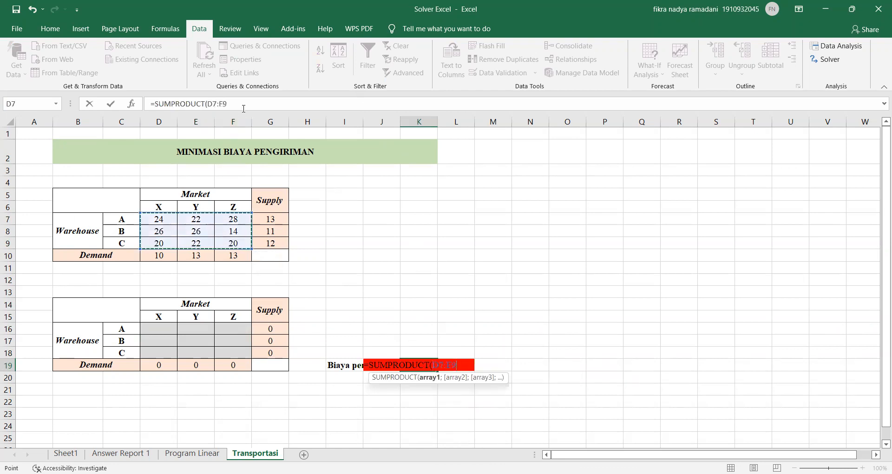
pyautogui.write(';')
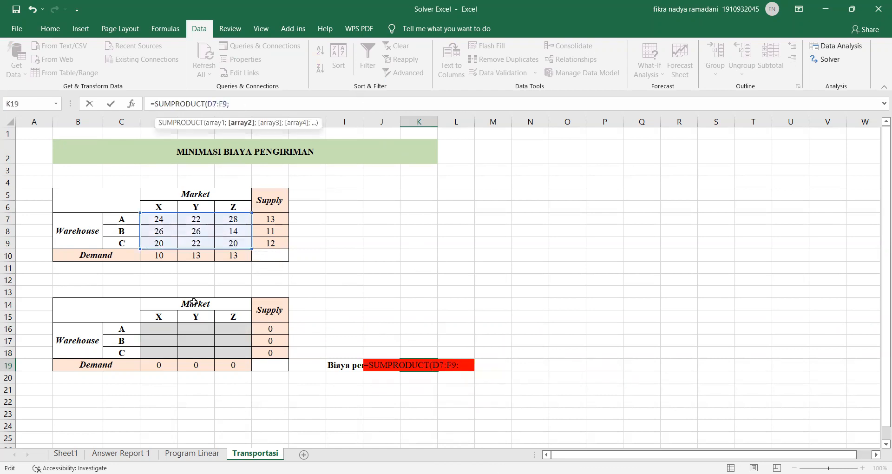
pyautogui.click(158, 330)
pyautogui.moveTo(177, 340); pyautogui.dragTo(226, 349)
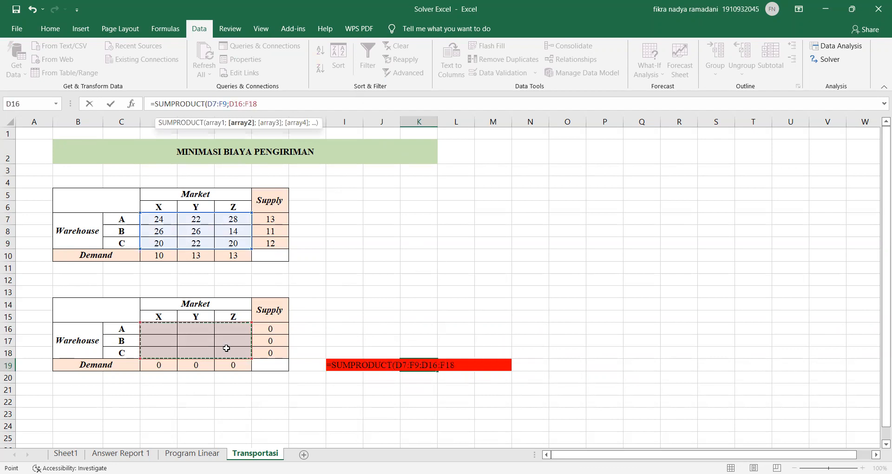
pyautogui.press('Return')
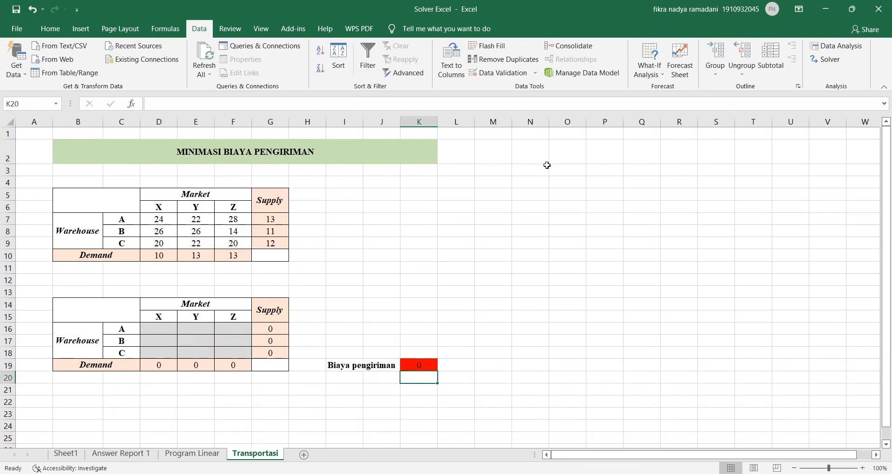
# Set up Solver to minimize the shipping cost in K19 by changing the allocation cells D16:F18.
pyautogui.click(827, 60)
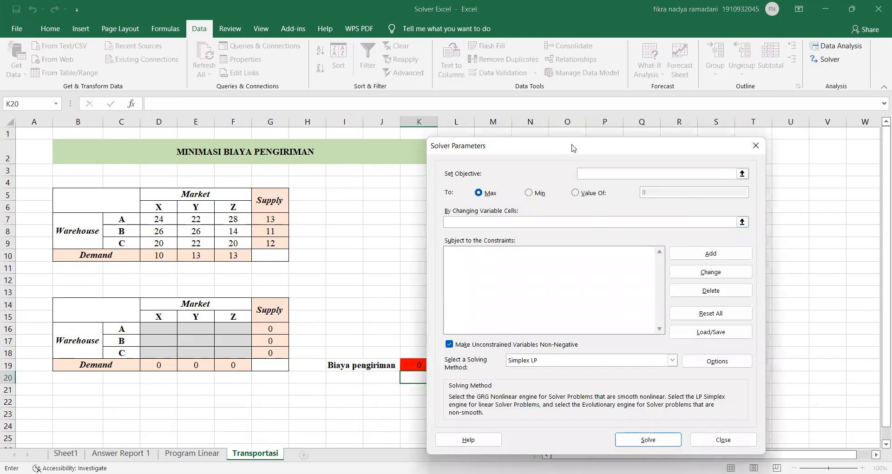
pyautogui.moveTo(573, 148); pyautogui.dragTo(638, 119)
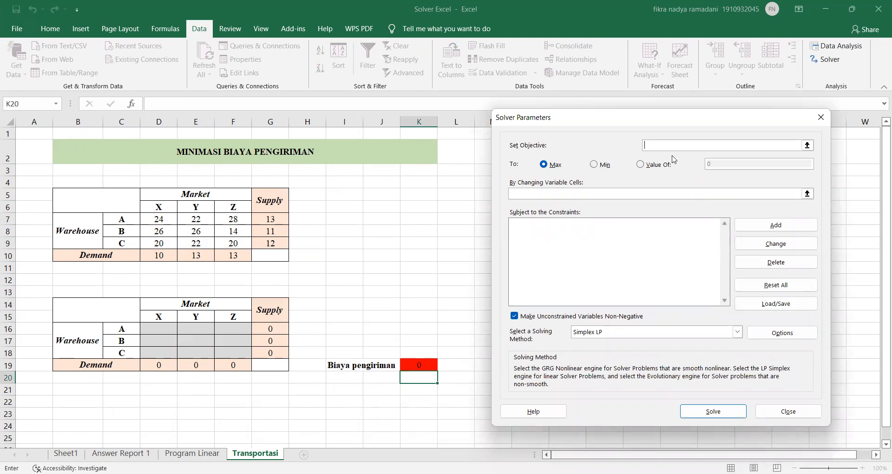
pyautogui.click(411, 360)
pyautogui.click(594, 165)
pyautogui.click(587, 192)
pyautogui.click(164, 327)
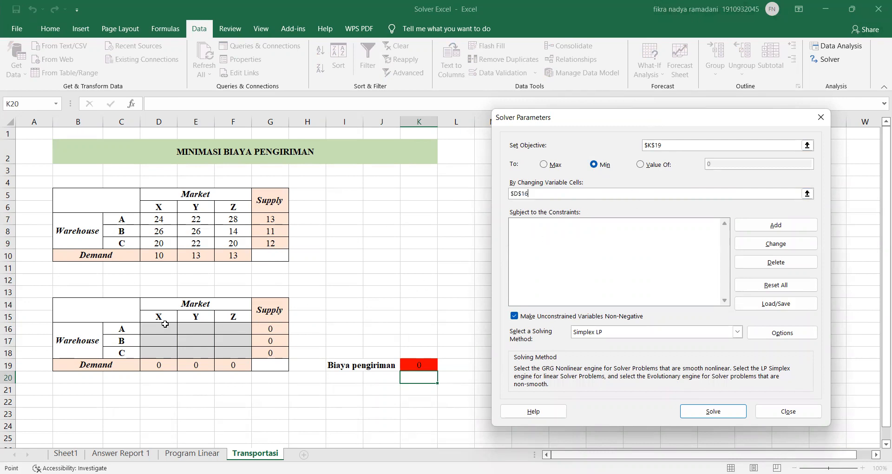
pyautogui.keyDown('shift'); pyautogui.click(234, 357); pyautogui.keyUp('shift')
# Add a Solver constraint that the allocated supply G16:G18 is <= the available supply G7:G9.
pyautogui.click(554, 230)
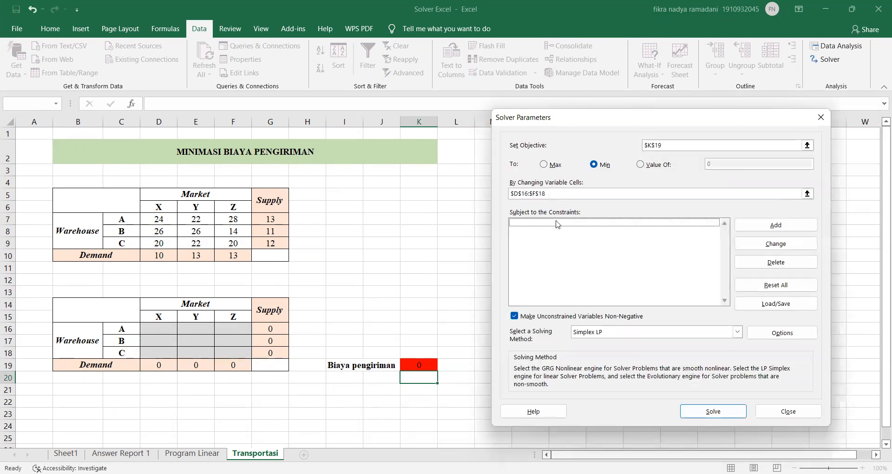
pyautogui.click(803, 231)
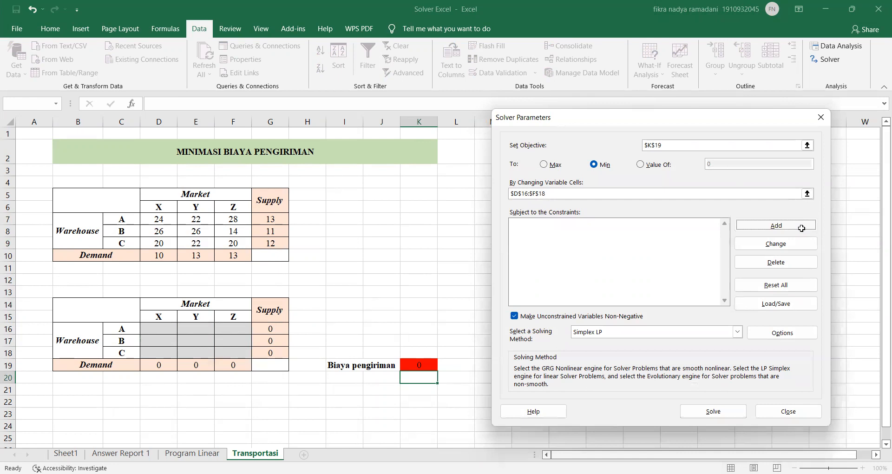
pyautogui.click(272, 328)
pyautogui.keyDown('shift'); pyautogui.click(272, 352); pyautogui.keyUp('shift')
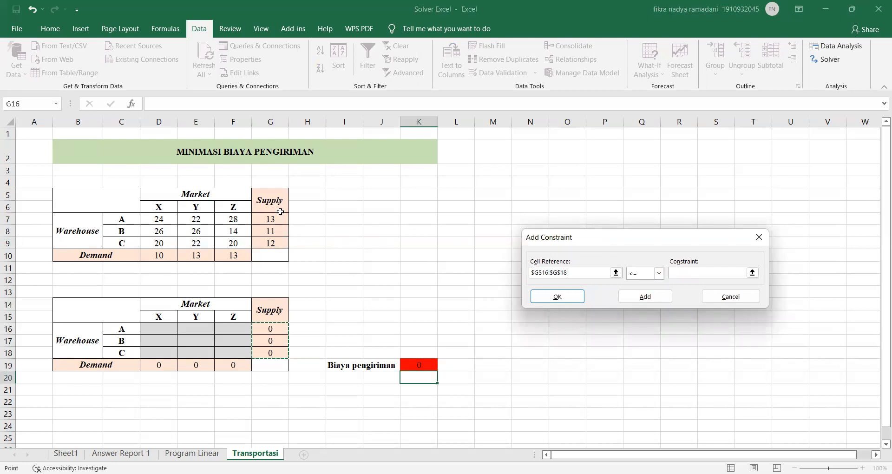
pyautogui.click(746, 273)
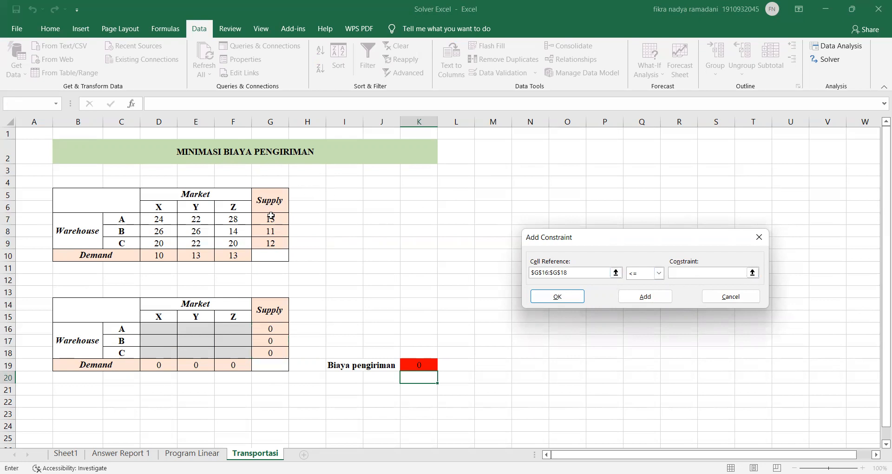
pyautogui.moveTo(271, 216); pyautogui.dragTo(271, 241)
pyautogui.click(633, 300)
# Add a Solver constraint that the allocated demand D19:F19 equals the market demand D10:F10, and finish adding constraints.
pyautogui.click(163, 365)
pyautogui.moveTo(163, 365); pyautogui.dragTo(225, 367)
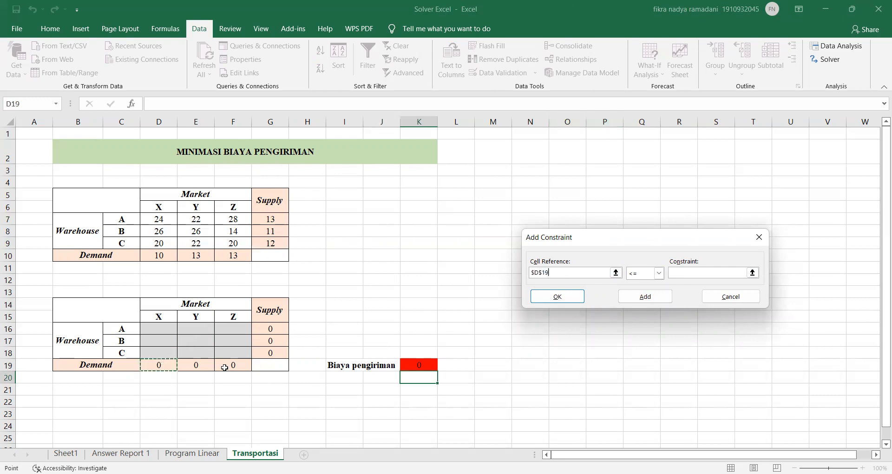
pyautogui.click(659, 273)
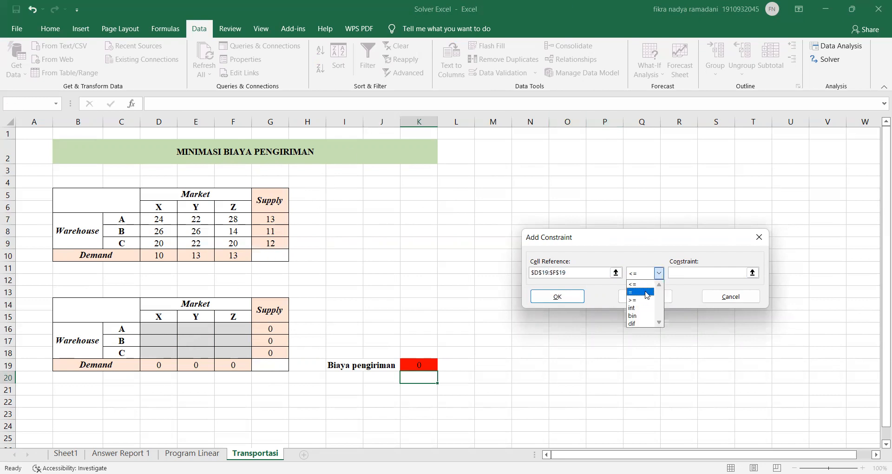
pyautogui.click(647, 291)
pyautogui.click(163, 255)
pyautogui.moveTo(163, 255); pyautogui.dragTo(232, 255)
pyautogui.click(660, 300)
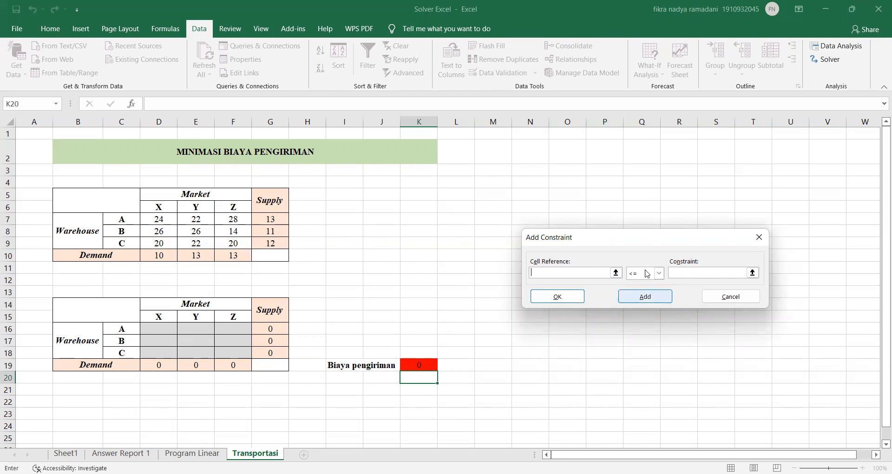
pyautogui.click(744, 301)
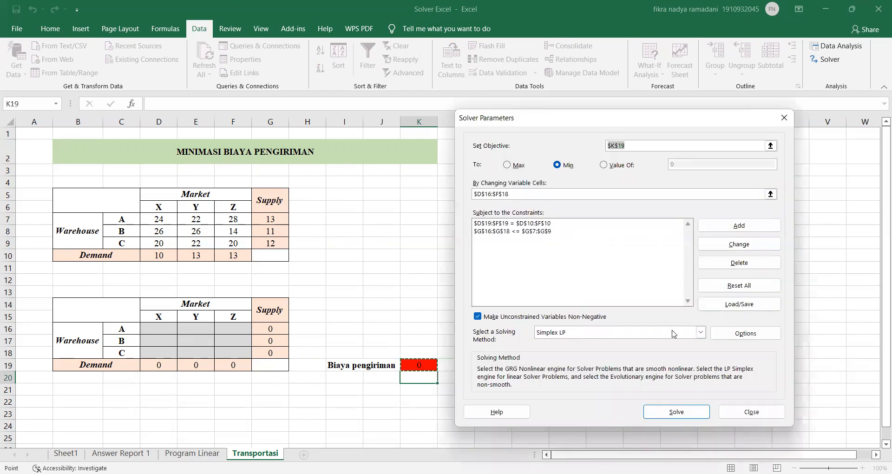
# Solve the transportation model with Simplex LP, keeping the Solver solution and generating an Answer report.
pyautogui.click(677, 413)
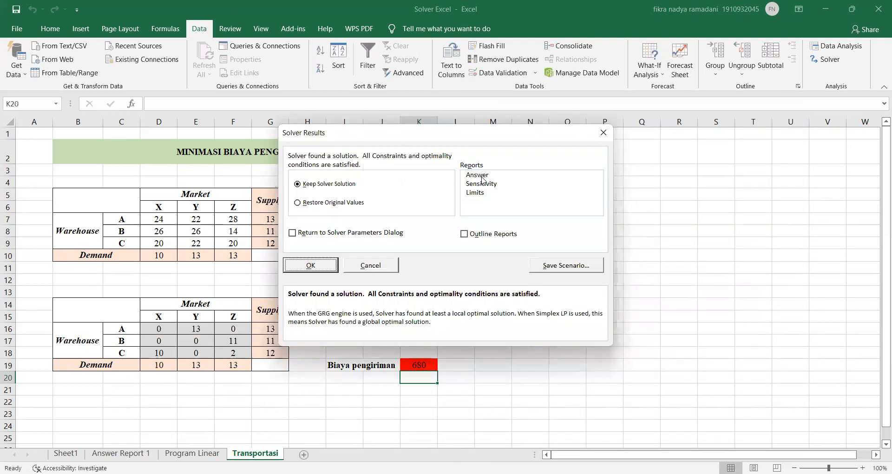
pyautogui.click(482, 176)
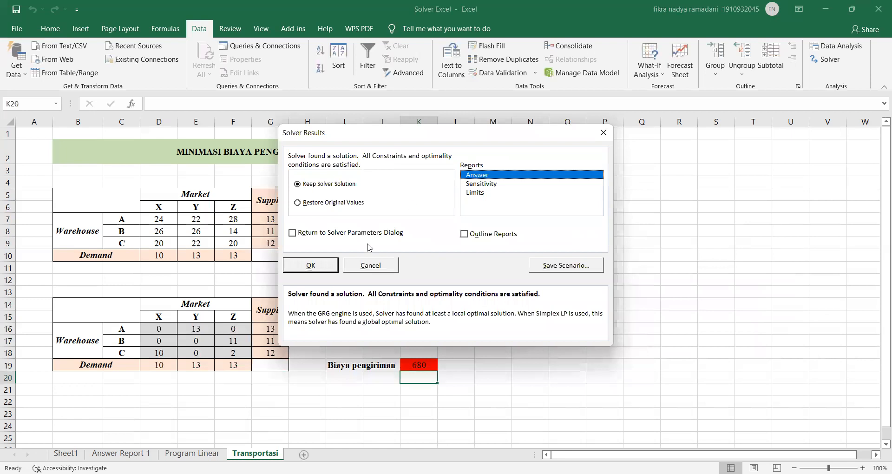
pyautogui.click(321, 267)
# Examine the solved allocation table and shipping cost, review the objective, variables and constraints in Answer Report 2, and return to the Transportasi sheet.
pyautogui.click(329, 257)
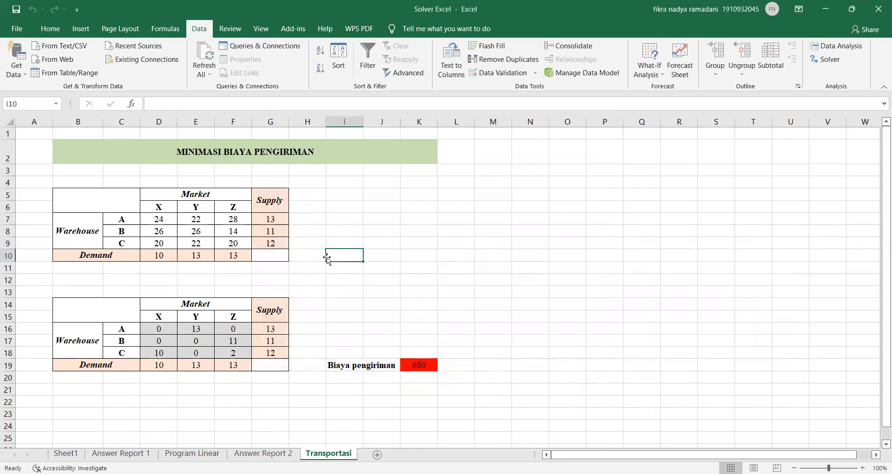
pyautogui.click(365, 338)
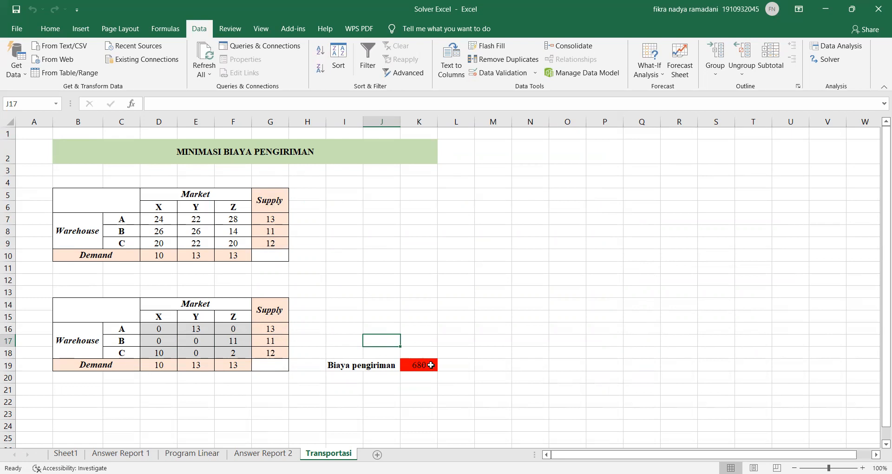
pyautogui.click(261, 385)
pyautogui.moveTo(157, 330); pyautogui.dragTo(226, 344)
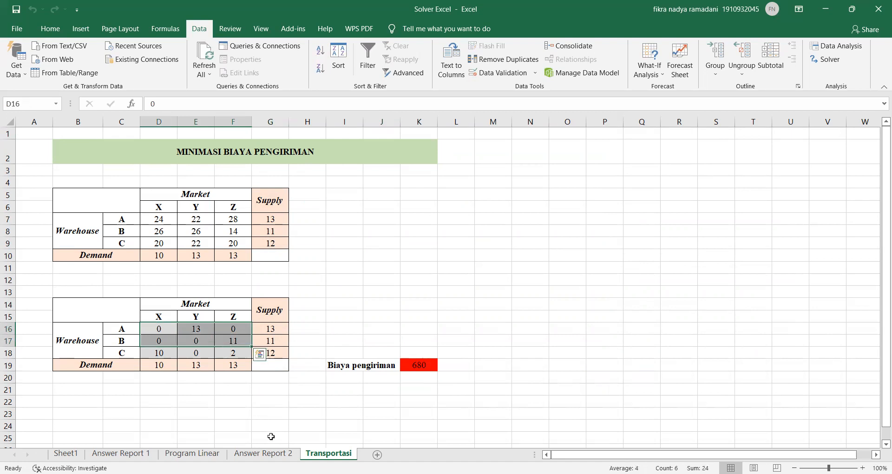
pyautogui.click(263, 453)
pyautogui.click(289, 347)
pyautogui.scroll(-5, 294, 316)
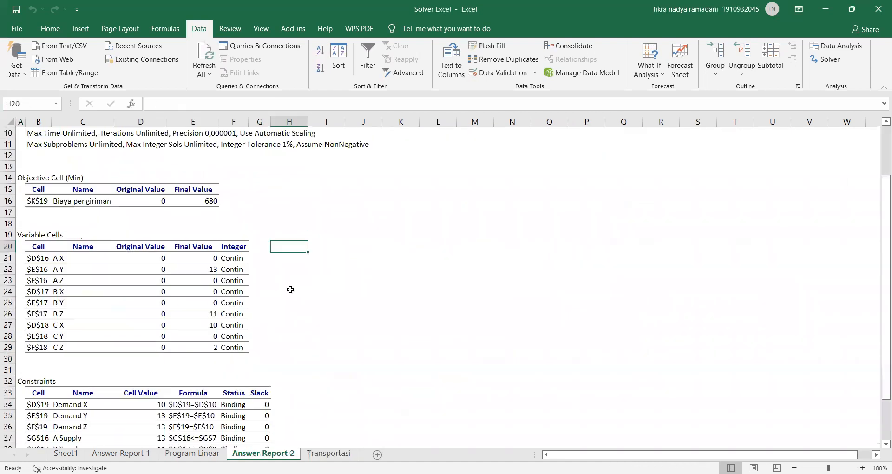
pyautogui.scroll(5, 298, 348)
pyautogui.click(329, 453)
pyautogui.click(368, 317)
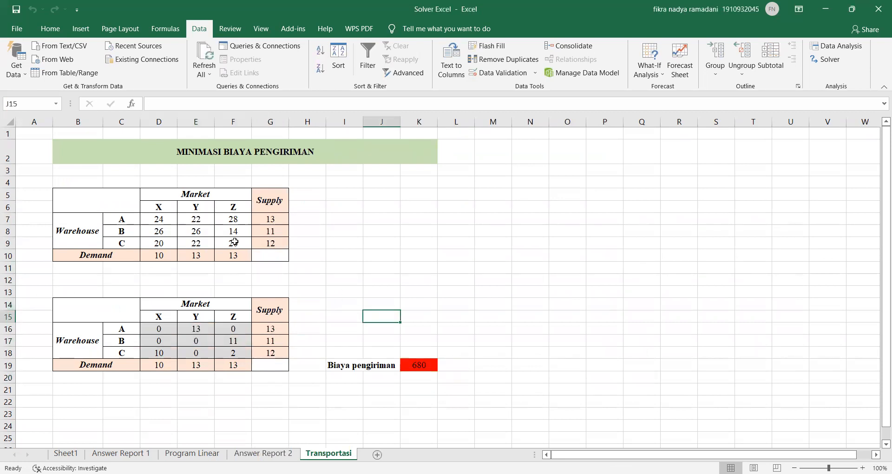